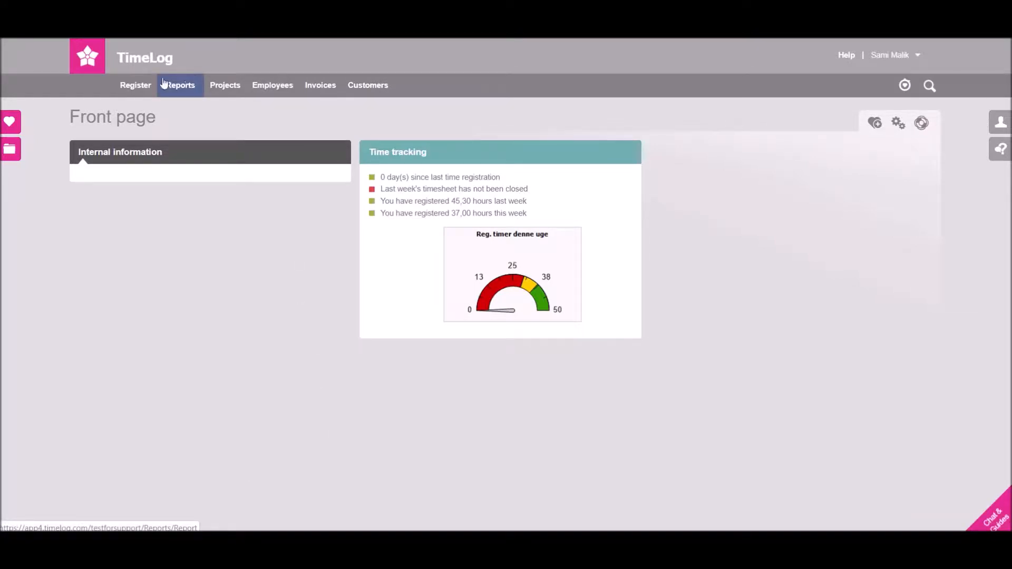
# Download TimeLog Tracker for Windows from the TimeLog Tracker applications page and run the downloaded installer.
pyautogui.click(140, 87)
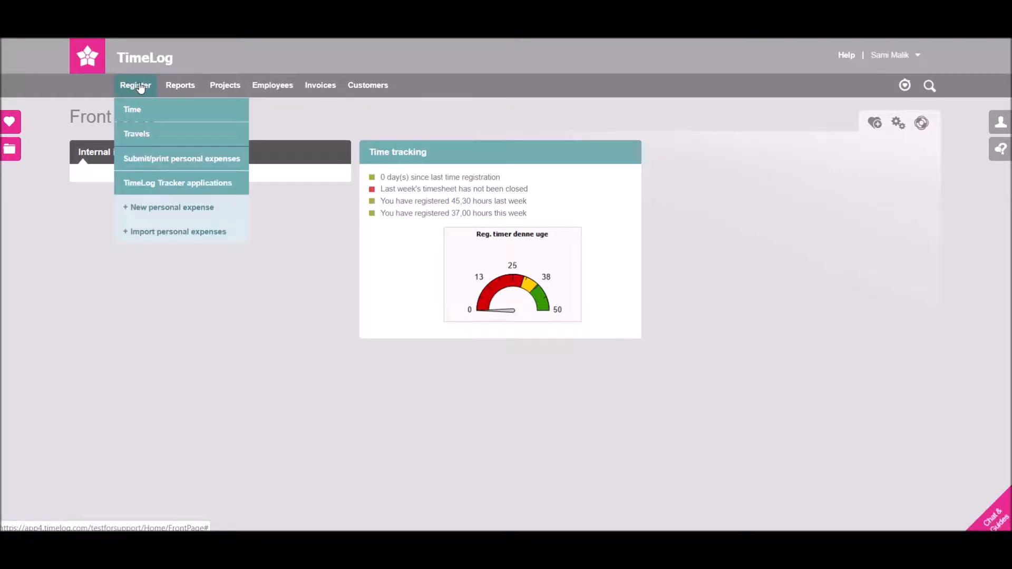
pyautogui.click(144, 184)
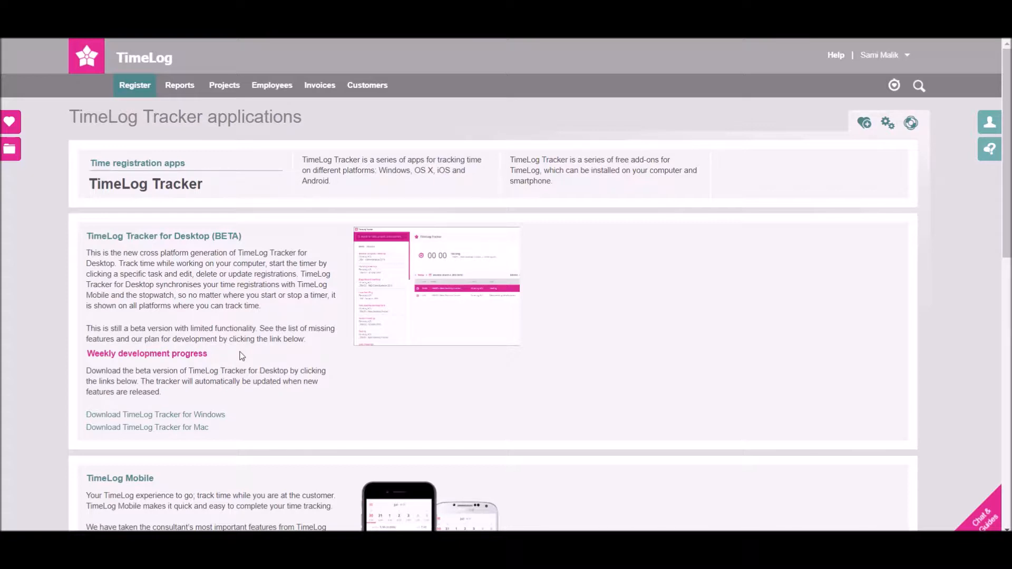
pyautogui.click(177, 419)
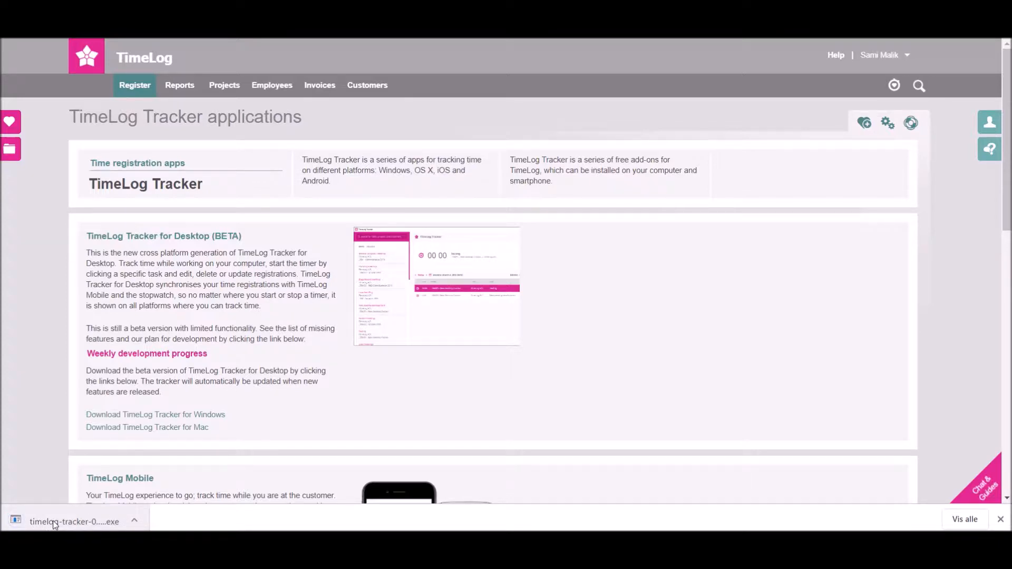
pyautogui.click(52, 521)
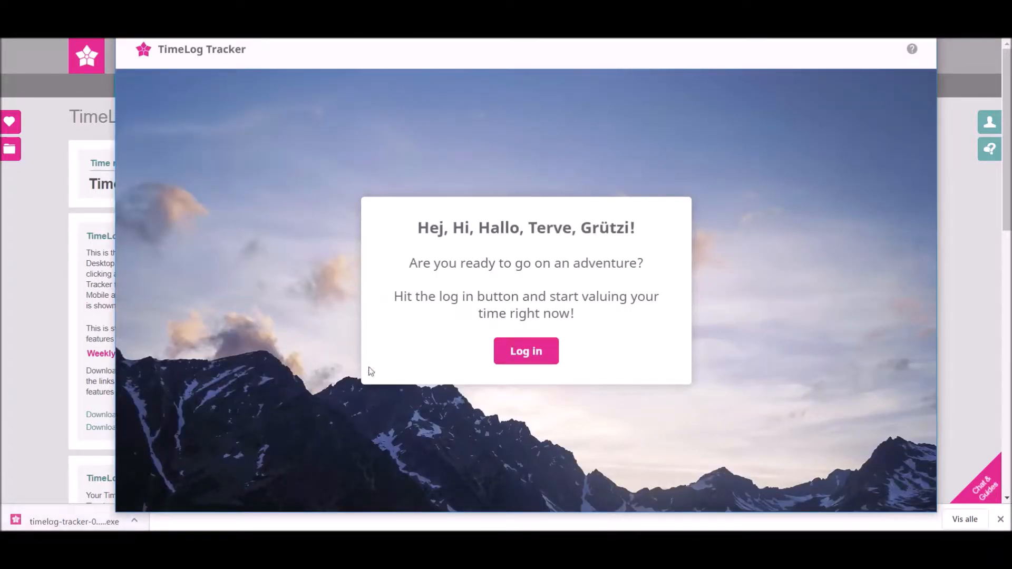
# Log in to TimeLog Tracker with the account name, username and password.
pyautogui.click(535, 359)
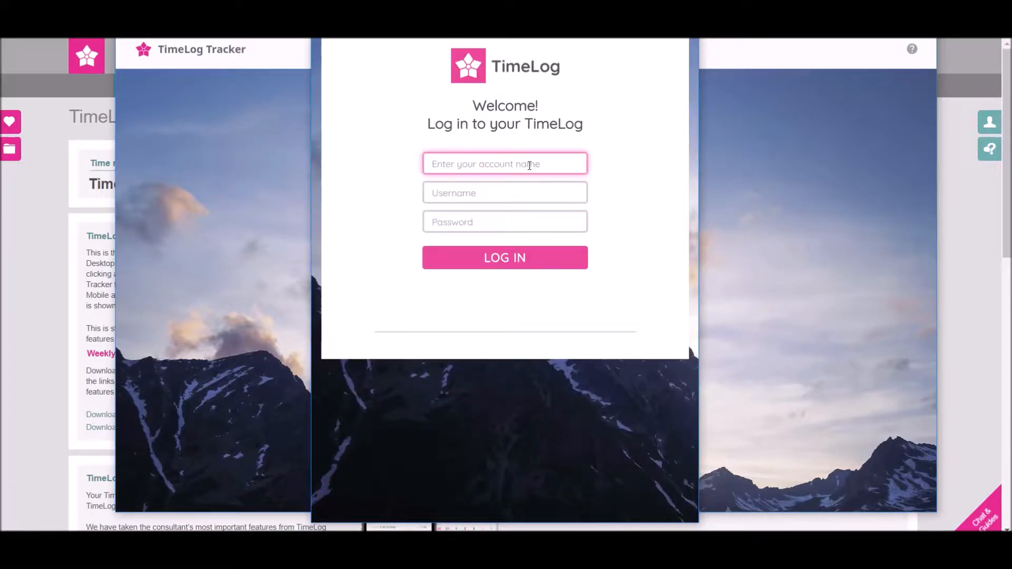
pyautogui.write('tes')
pyautogui.write('t')
pyautogui.write('forsupp')
pyautogui.write('ort')
pyautogui.write('sm')
pyautogui.press('Tab')
pyautogui.write('s••')
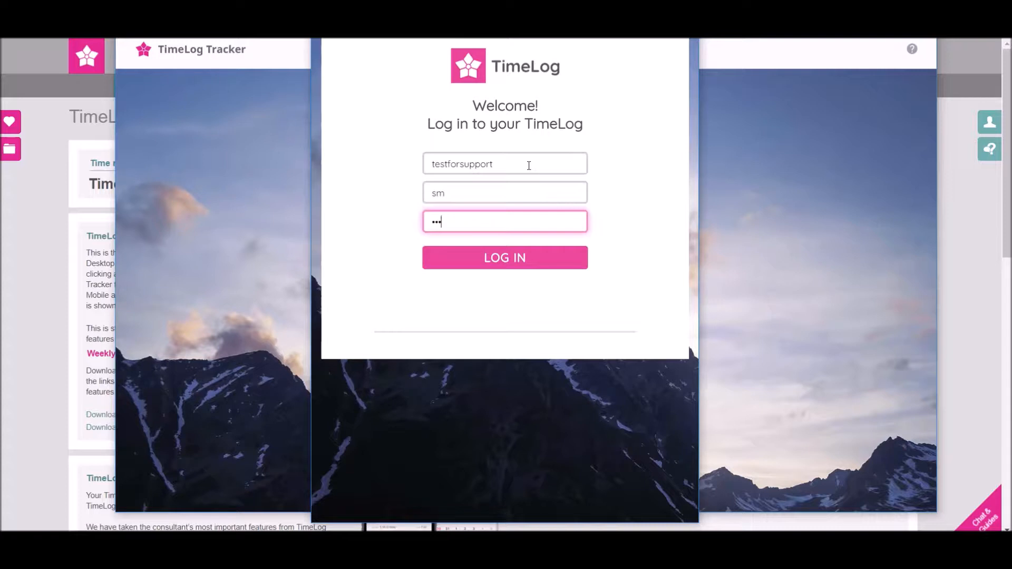
pyautogui.press('Return')
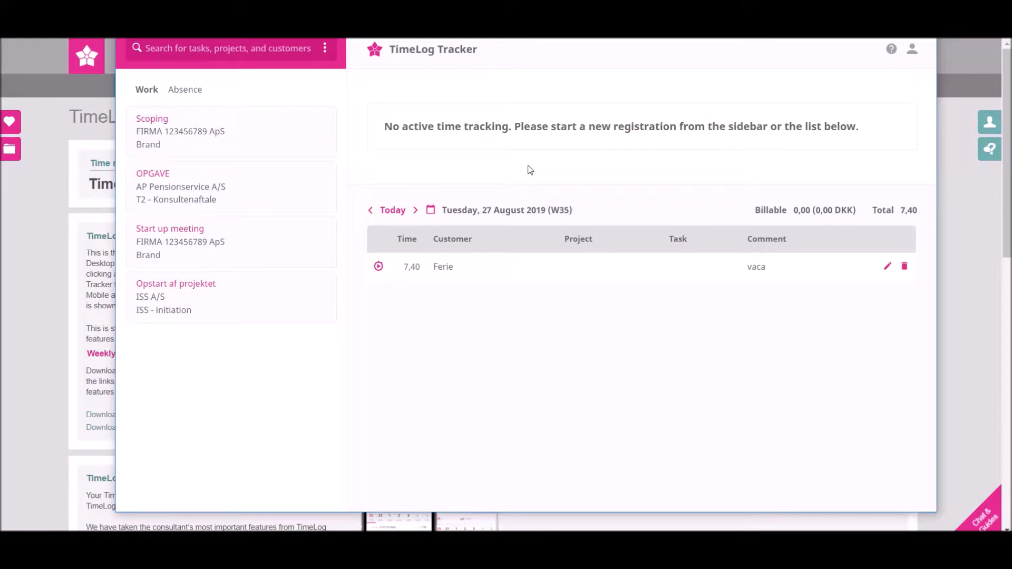
# Look through the searchable lists of customers, projects and tasks, ending on the task list.
pyautogui.click(258, 52)
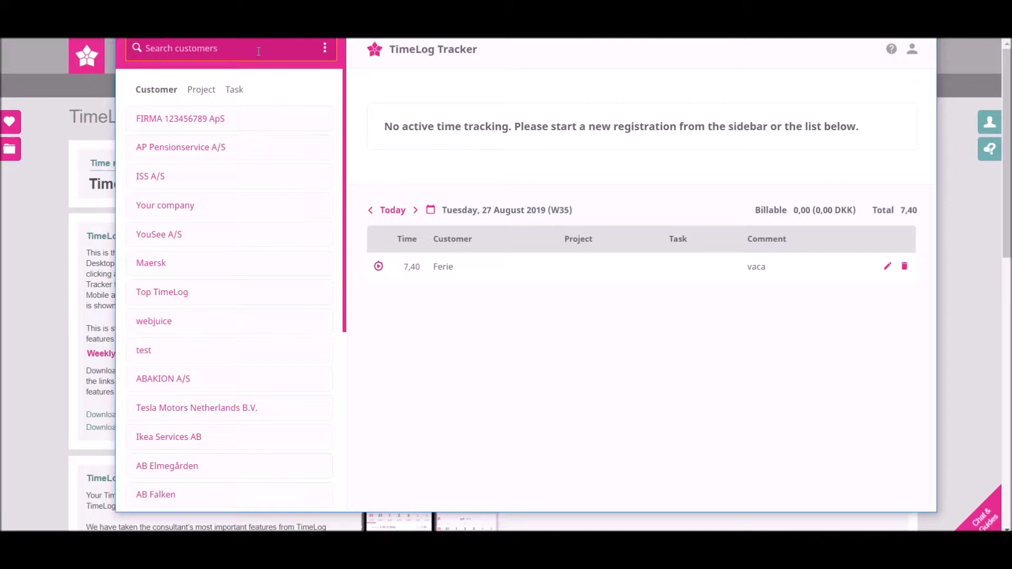
pyautogui.click(201, 92)
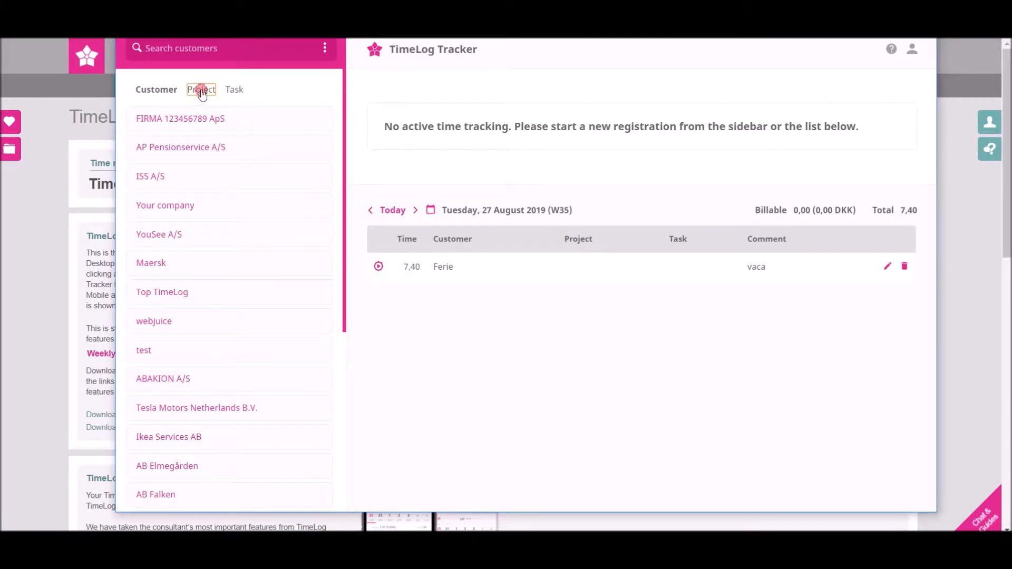
pyautogui.click(232, 97)
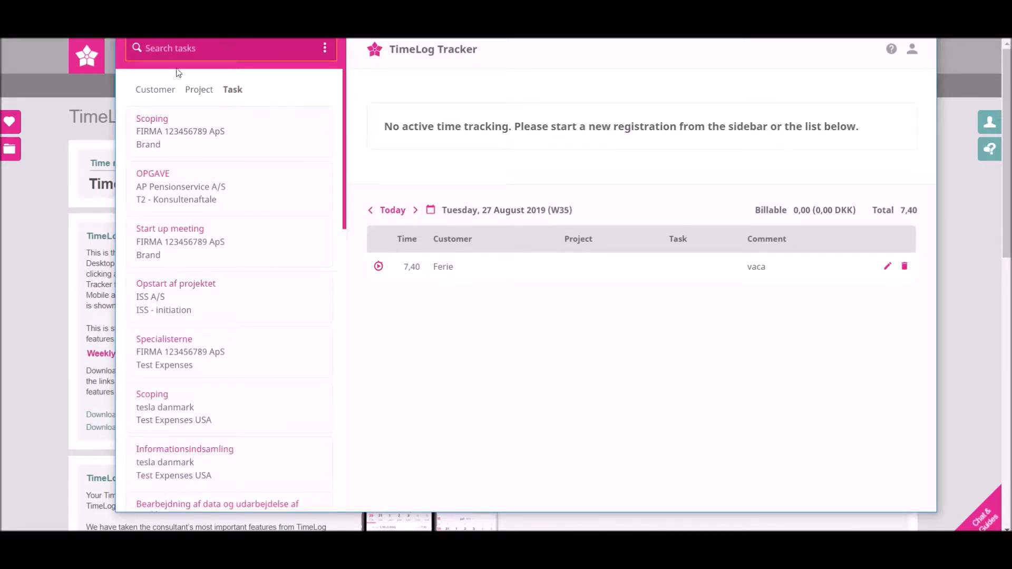
pyautogui.click(158, 90)
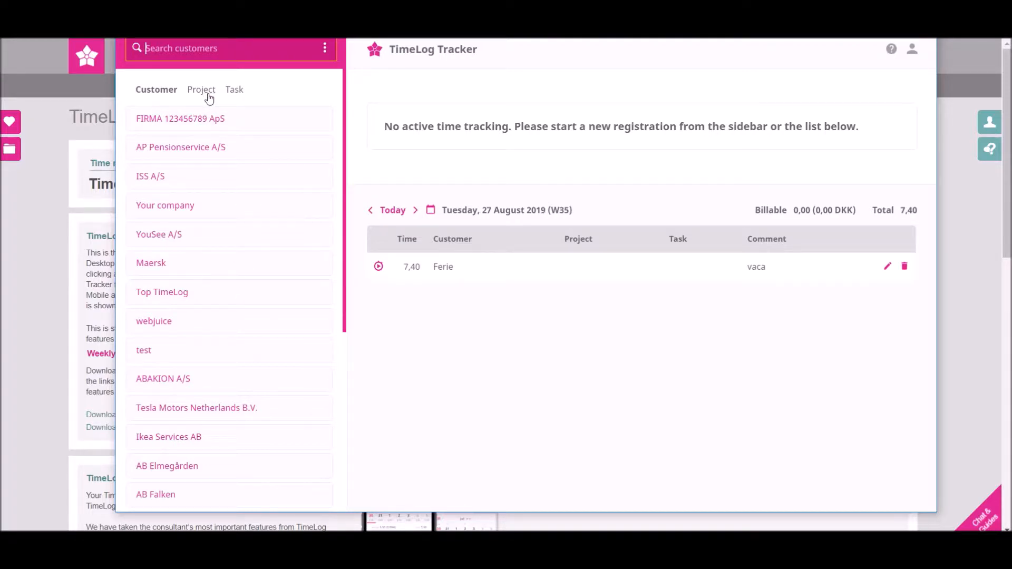
pyautogui.click(209, 98)
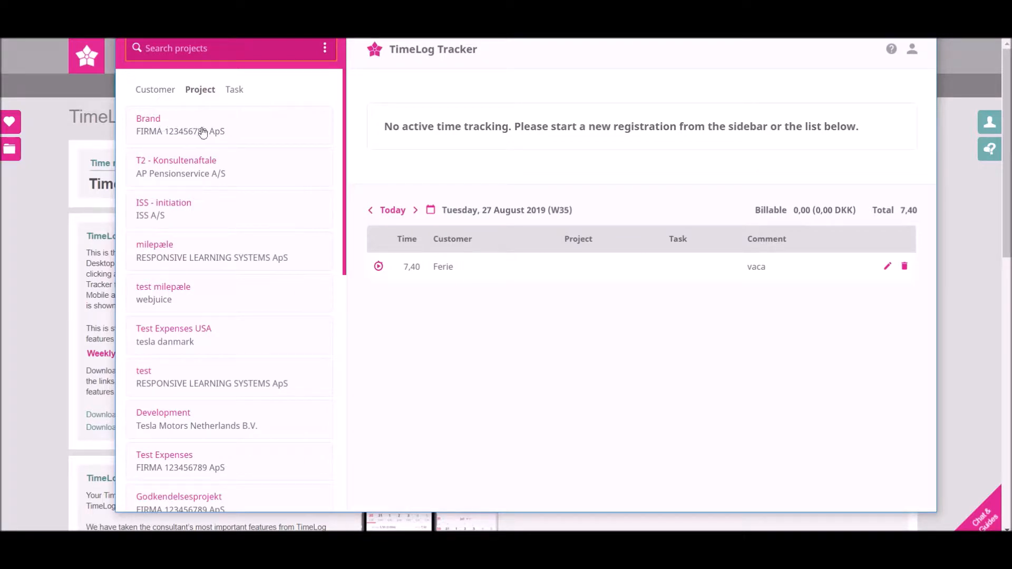
pyautogui.click(235, 90)
# Add a billable 1-hour registration with the comment "test" to the Brand project's Scoping task, saving it with the timer started, and stop the timer.
pyautogui.moveTo(191, 132)
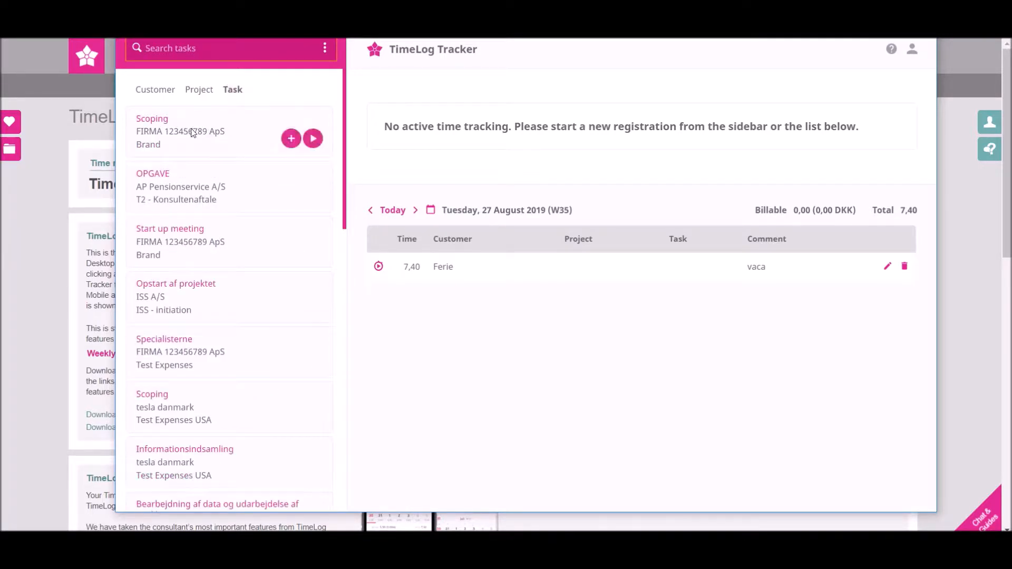
pyautogui.click(290, 140)
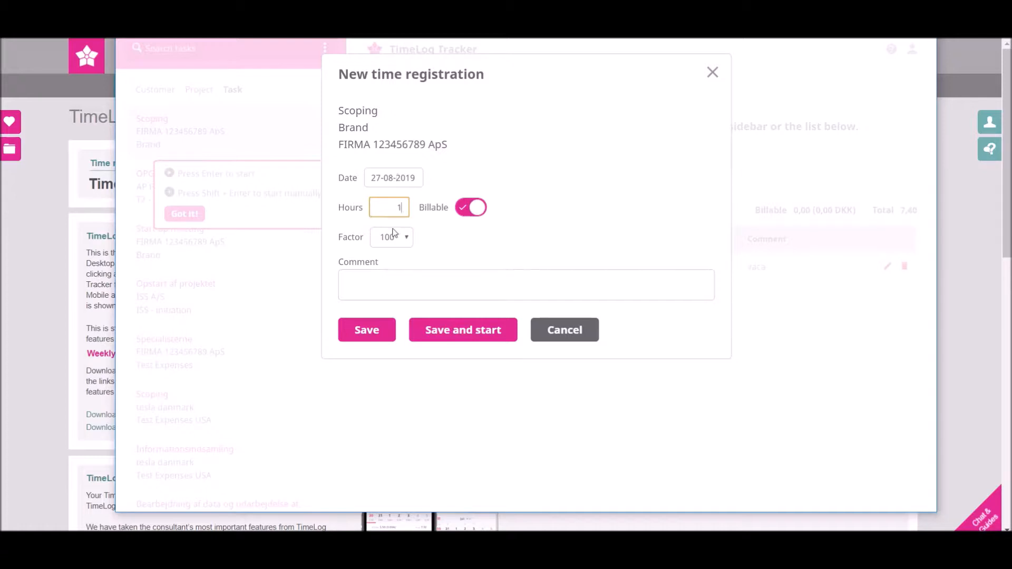
pyautogui.click(386, 286)
pyautogui.write('te')
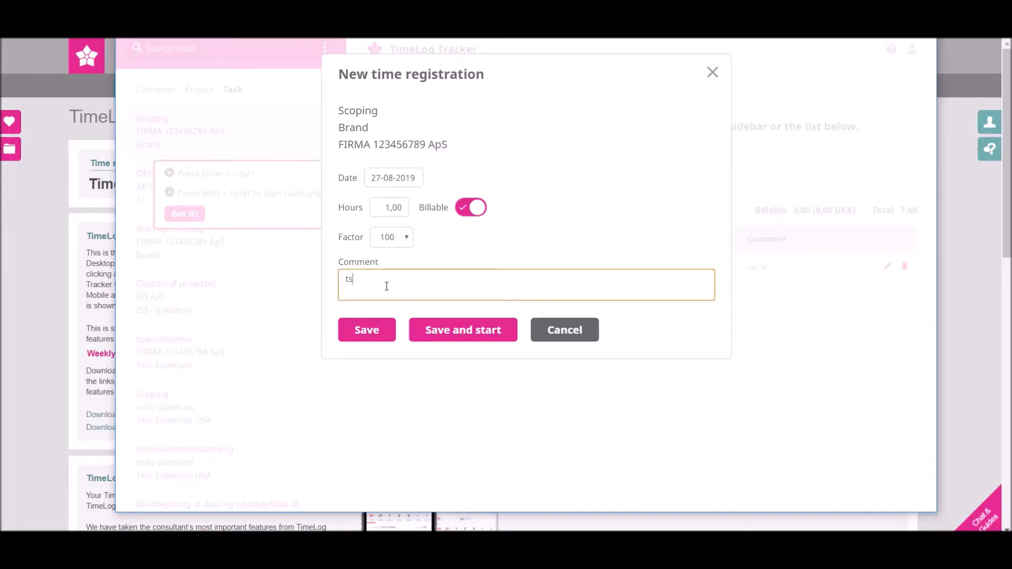
pyautogui.write('st')
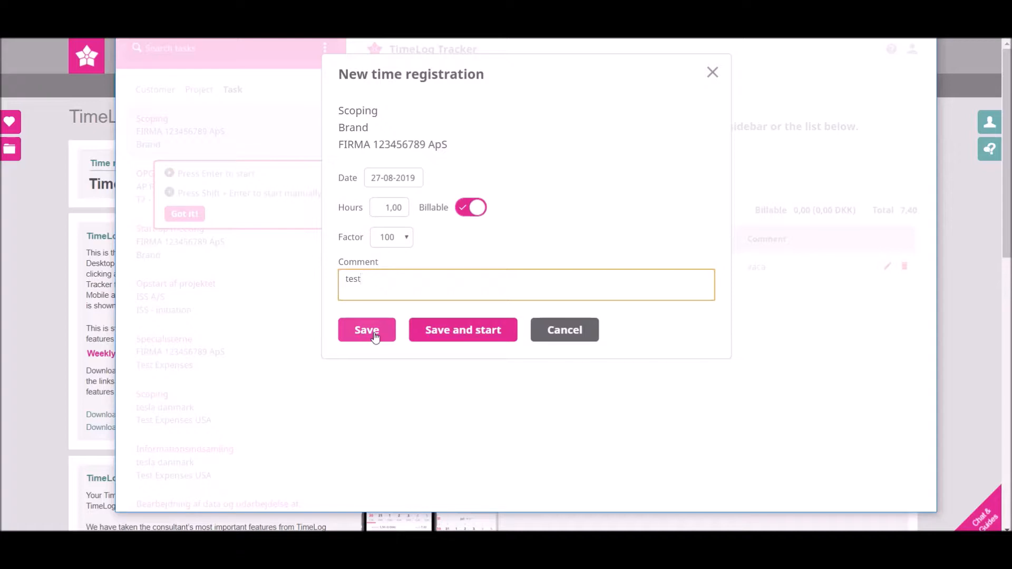
pyautogui.click(456, 332)
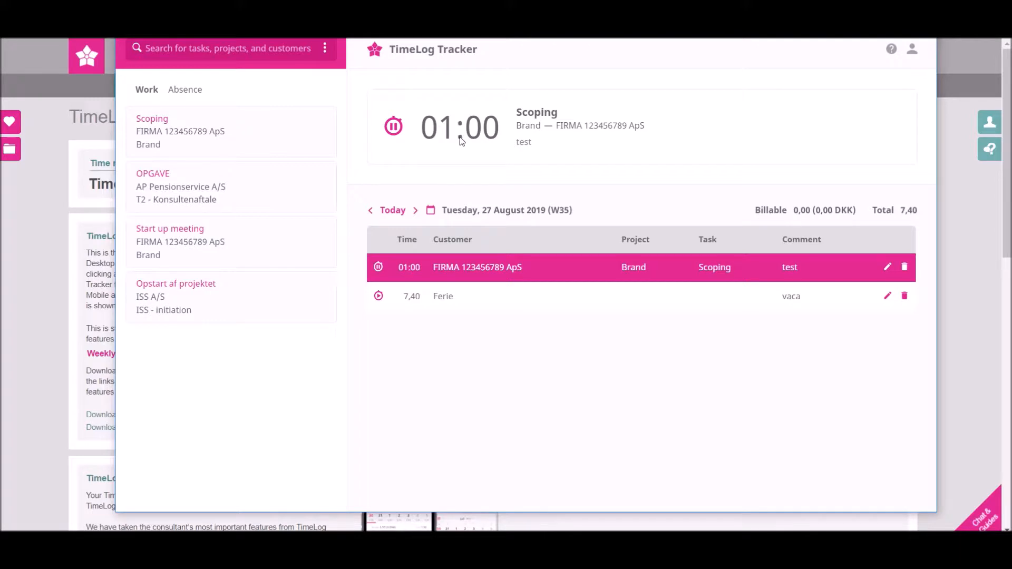
pyautogui.click(394, 129)
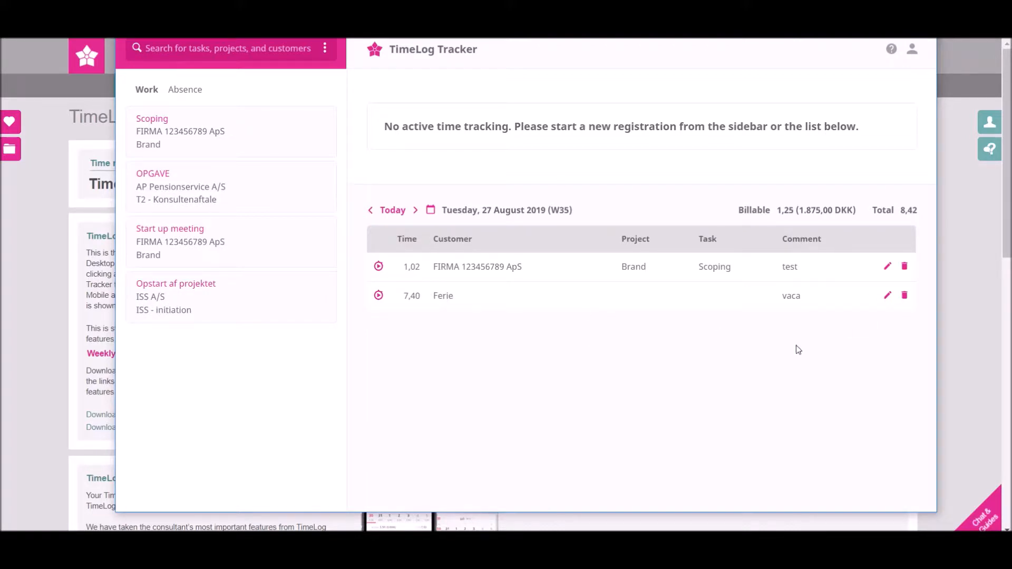
pyautogui.click(888, 295)
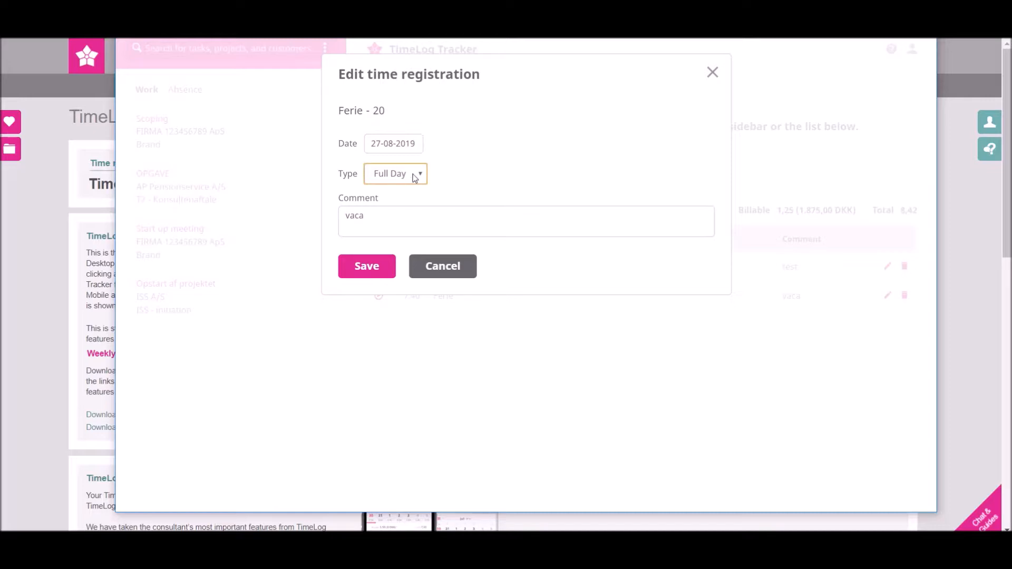
pyautogui.doubleClick(376, 217)
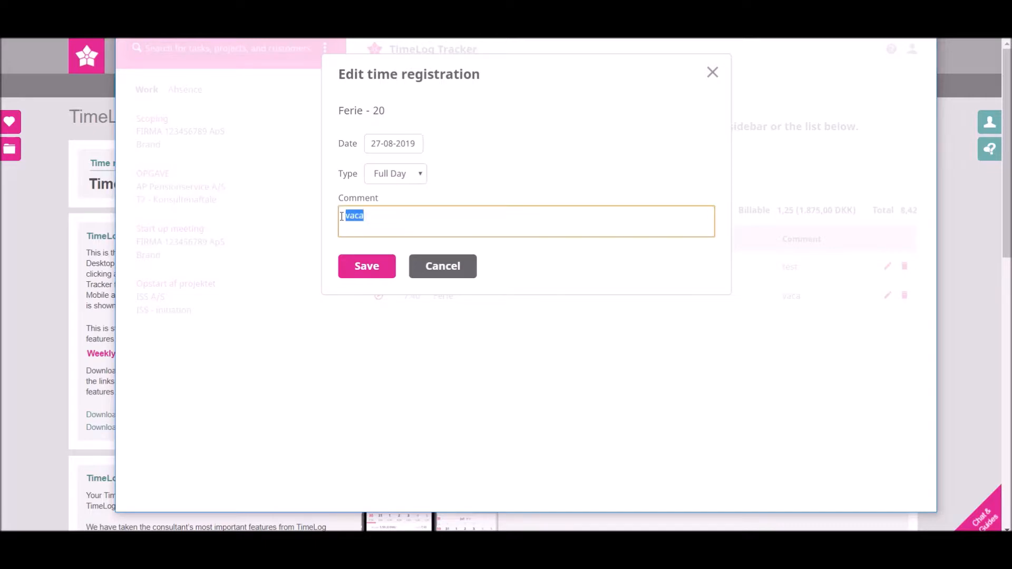
pyautogui.click(443, 268)
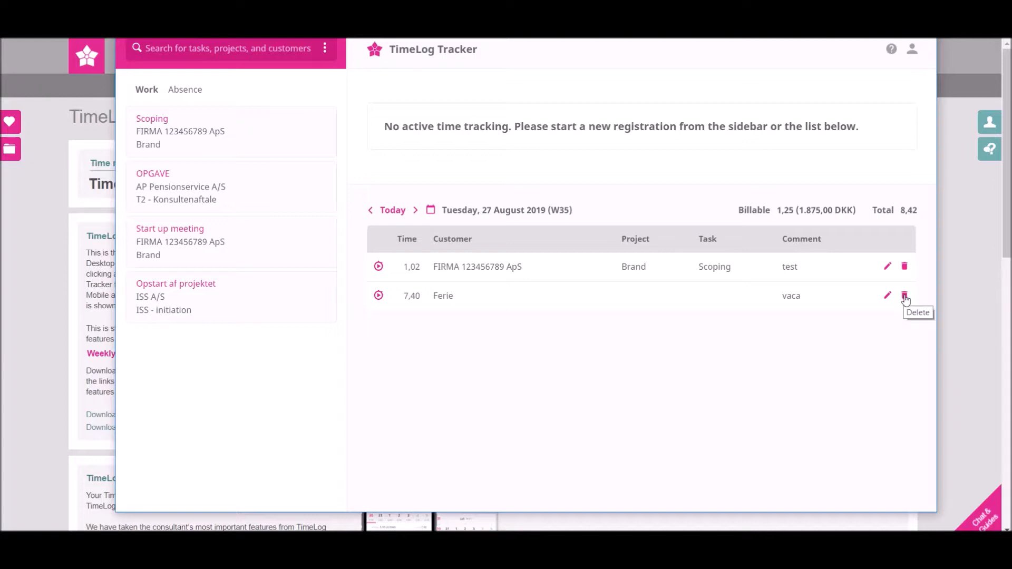
# Delete the Ferie registration from the day's list and confirm the deletion.
pyautogui.click(905, 297)
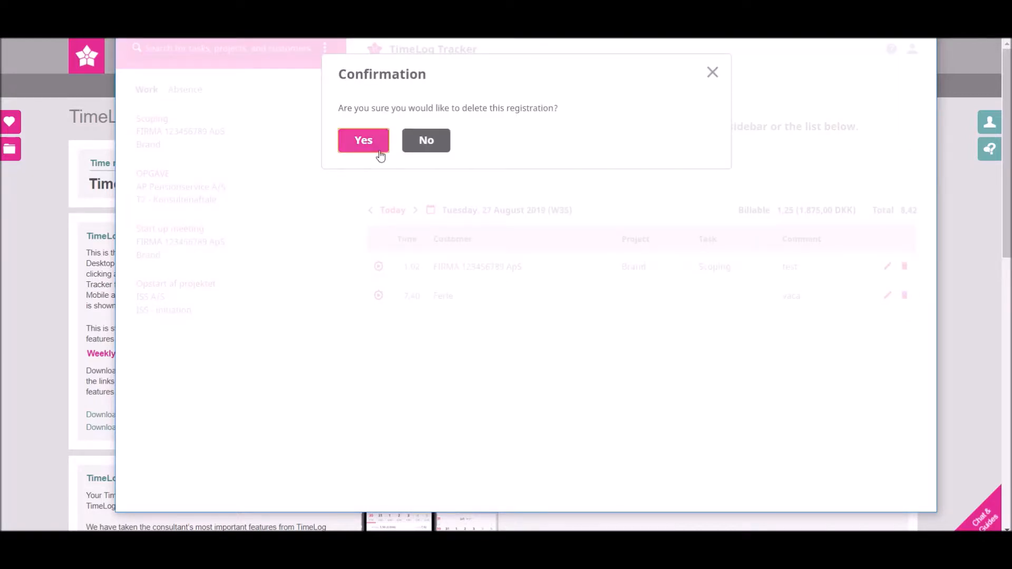
pyautogui.click(369, 141)
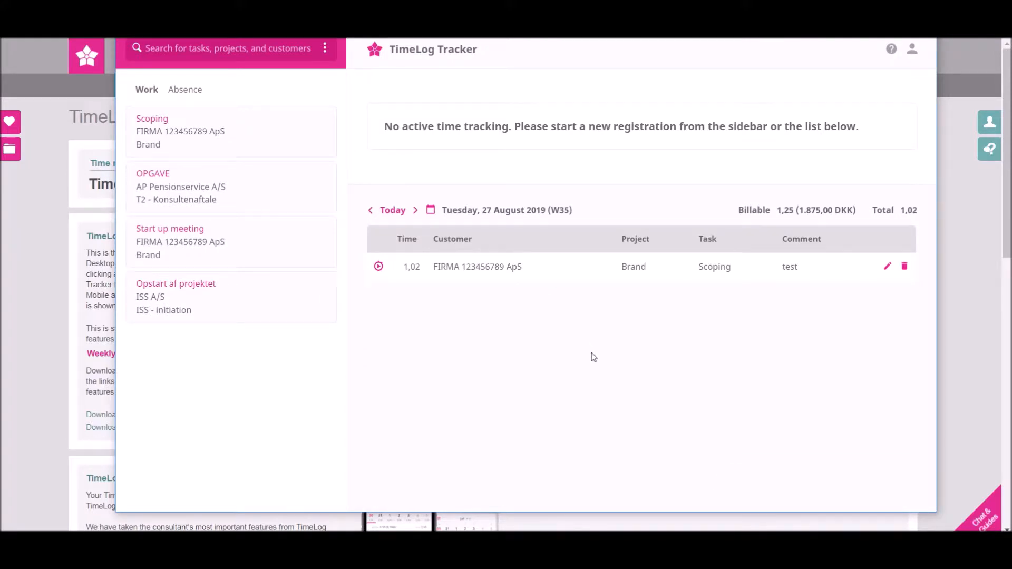
# Start time tracking on the Brand project's Scoping task with the comment "start the clock" and stop the timer.
pyautogui.moveTo(285, 112)
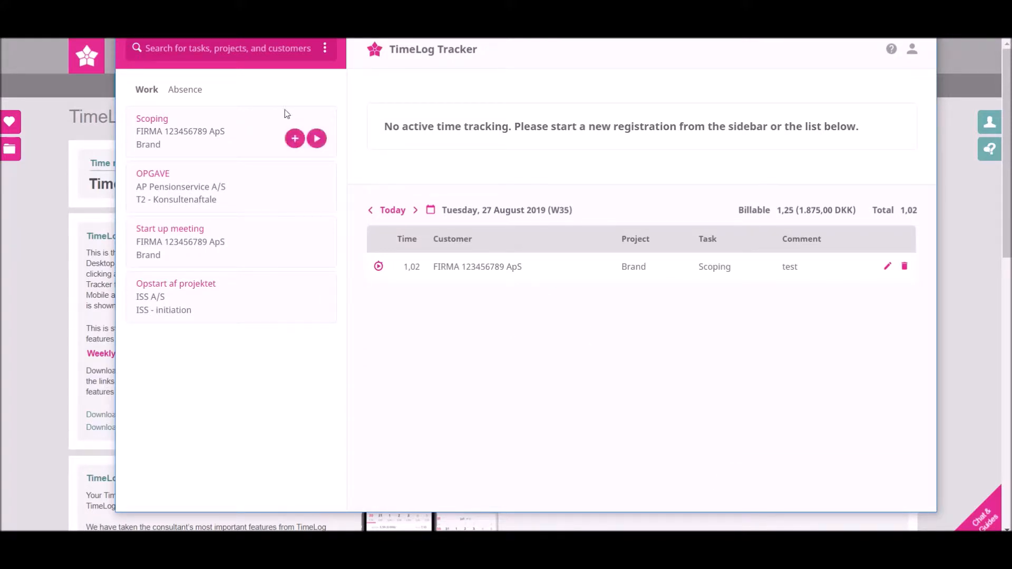
pyautogui.click(317, 139)
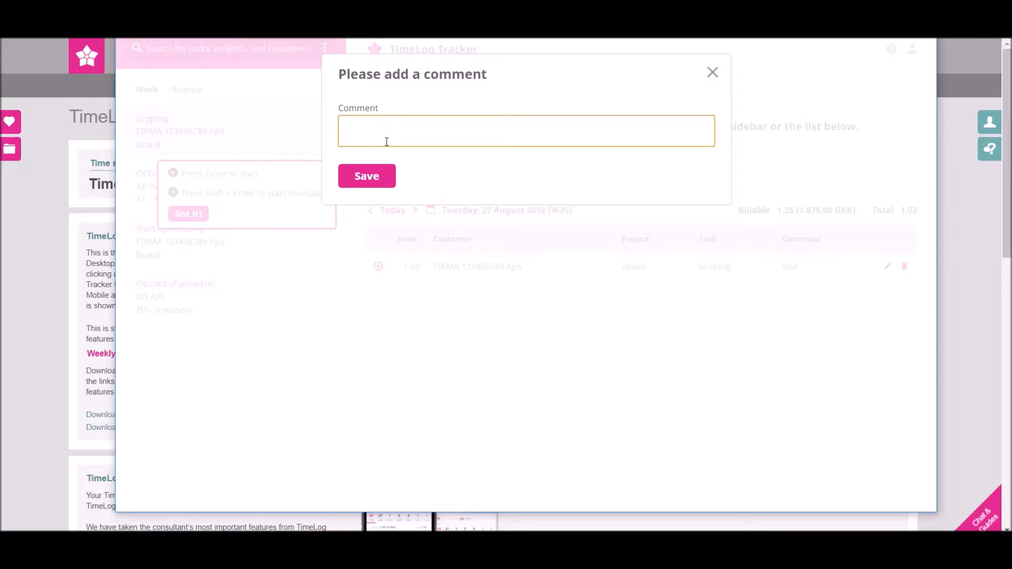
pyautogui.write('start the')
pyautogui.write('clok')
pyautogui.write('k')
pyautogui.click(375, 176)
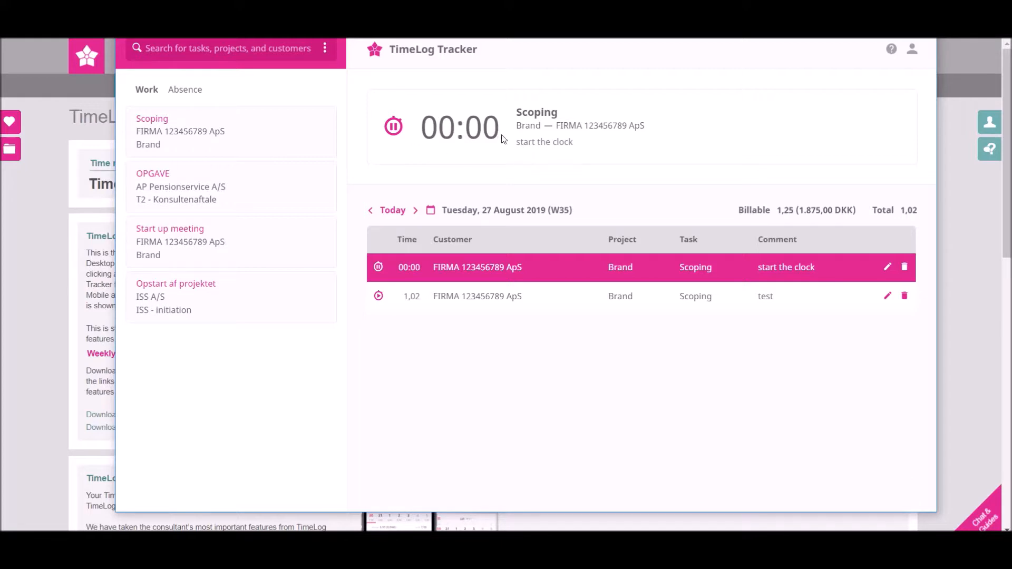
pyautogui.click(394, 127)
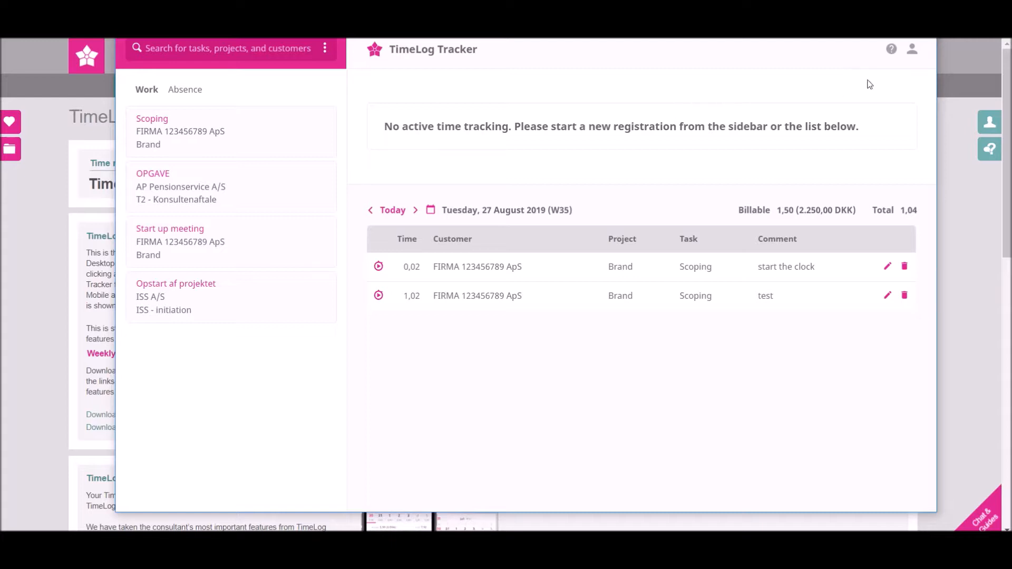
# In the tracker settings, turn on customer numbers and project numbers in search results.
pyautogui.click(912, 53)
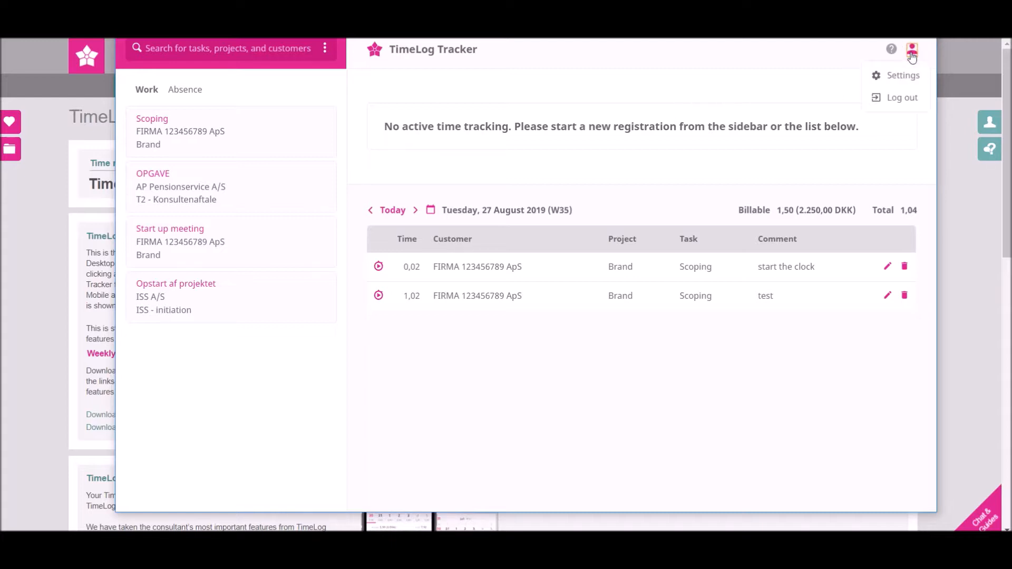
pyautogui.click(902, 77)
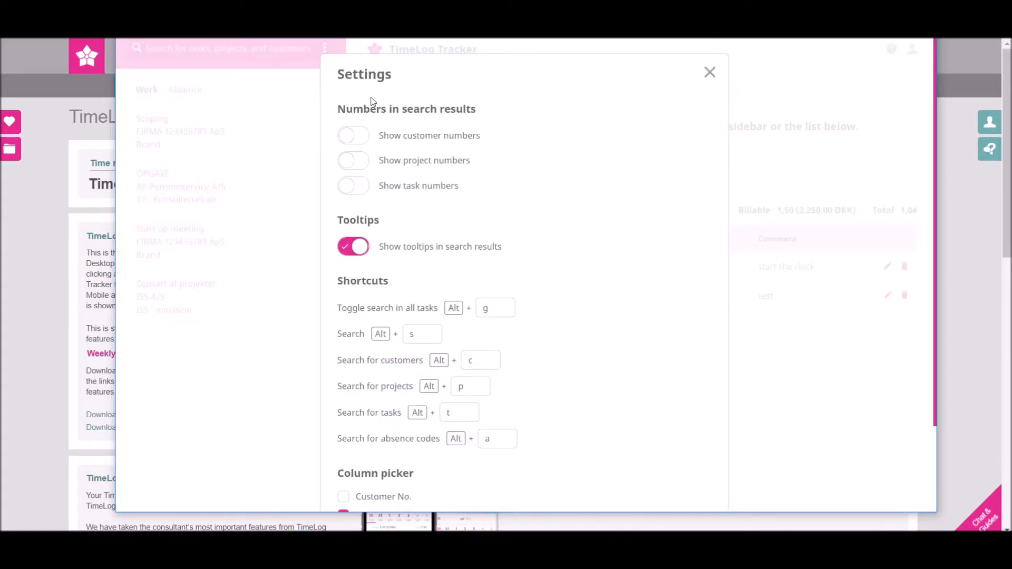
pyautogui.click(355, 136)
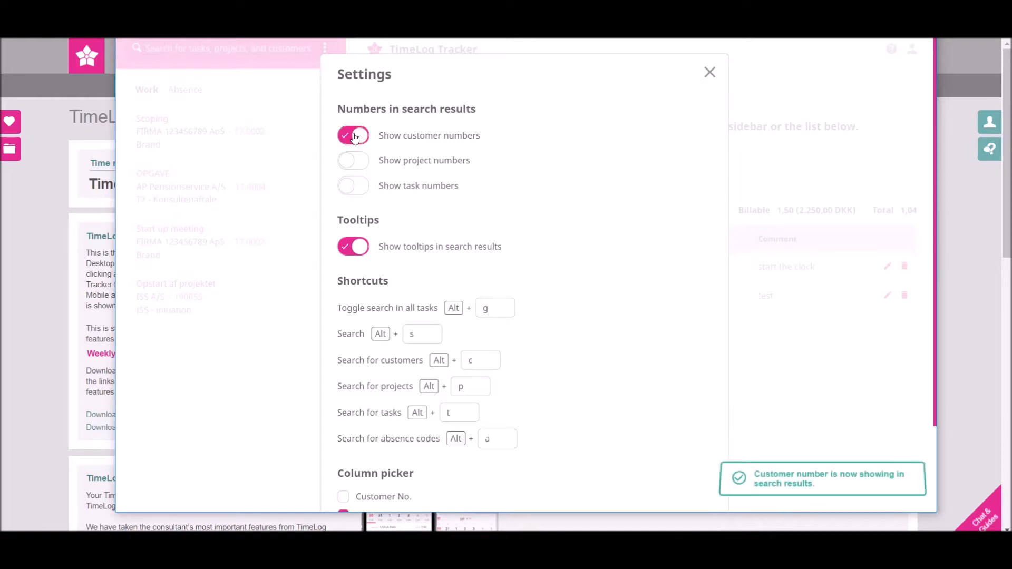
pyautogui.click(349, 162)
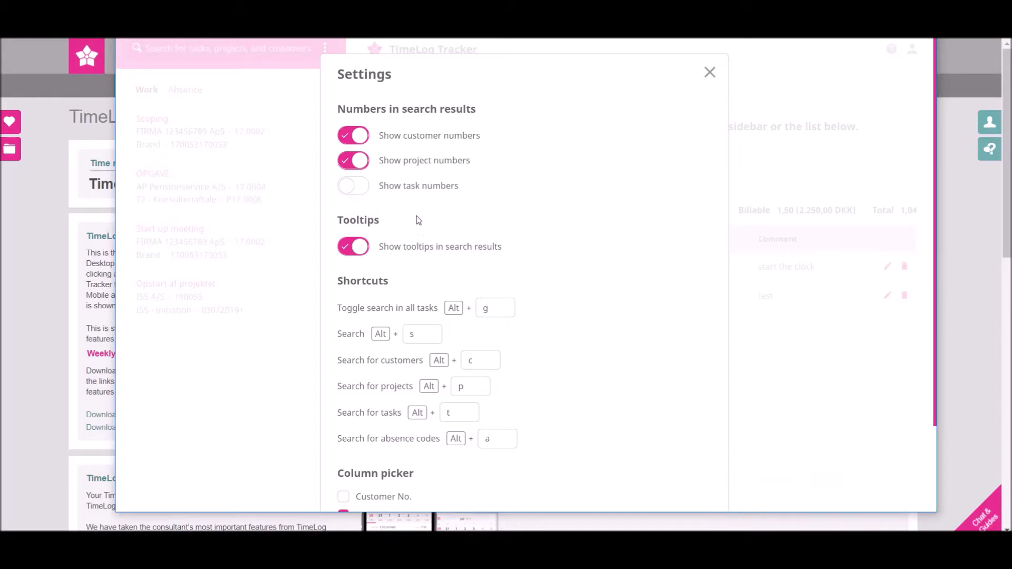
# Add the Project No. column to the registration list and close the settings.
pyautogui.scroll(-3, 417, 219)
pyautogui.scroll(-2, 418, 220)
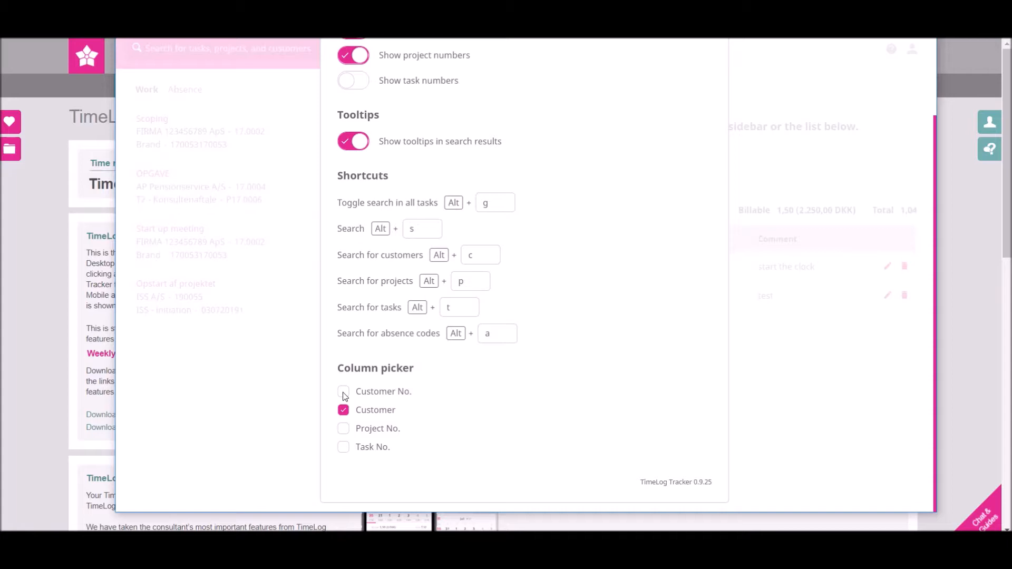
pyautogui.click(343, 428)
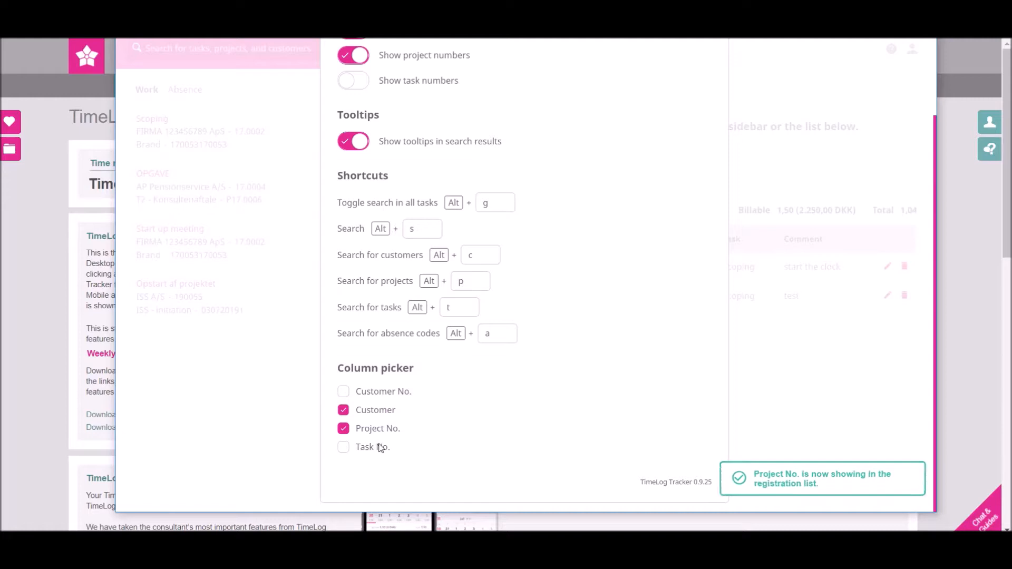
pyautogui.click(813, 365)
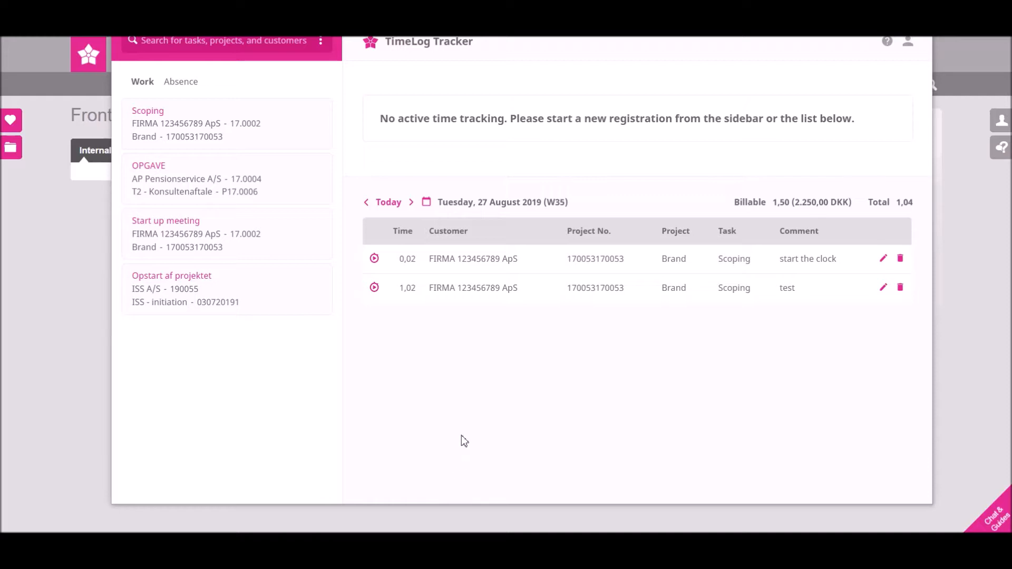
# Show the list of absence codes instead of the work tasks.
pyautogui.click(179, 86)
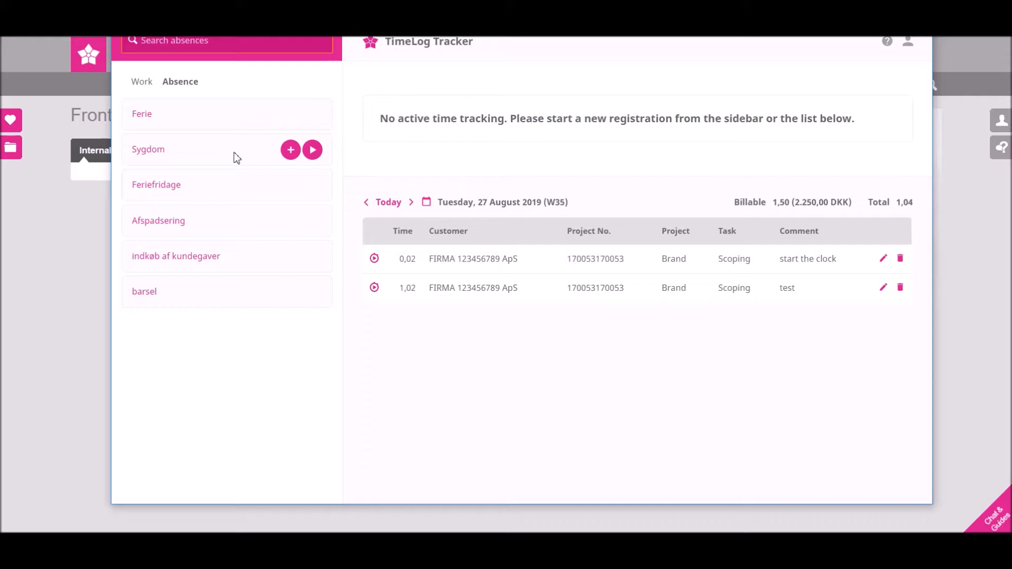
# Register 1 hour of the absence Sygdom with the comment "doctor", start tracking from it and stop the timer.
pyautogui.click(290, 154)
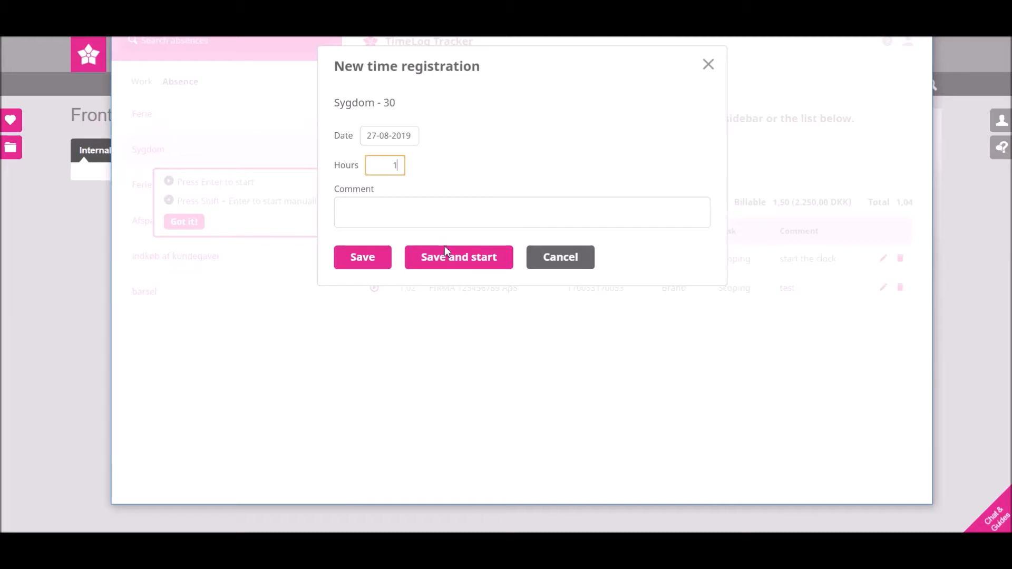
pyautogui.click(448, 262)
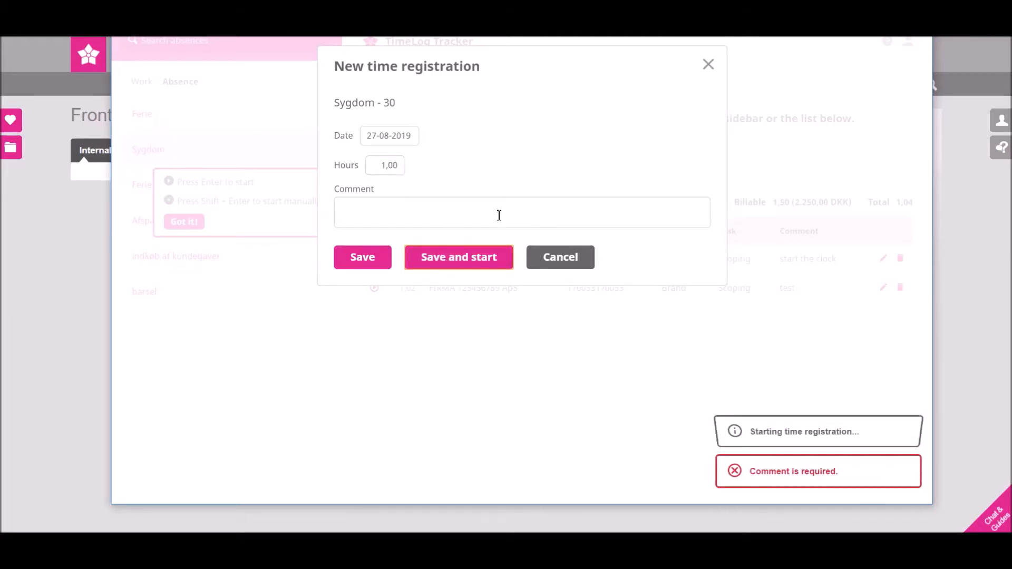
pyautogui.click(444, 217)
pyautogui.write('doctor')
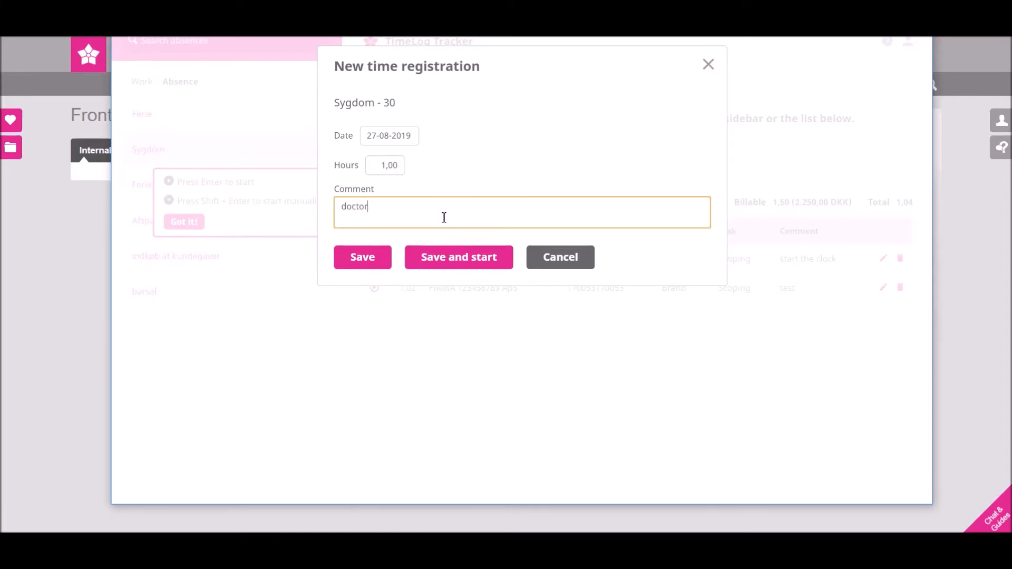
pyautogui.click(459, 258)
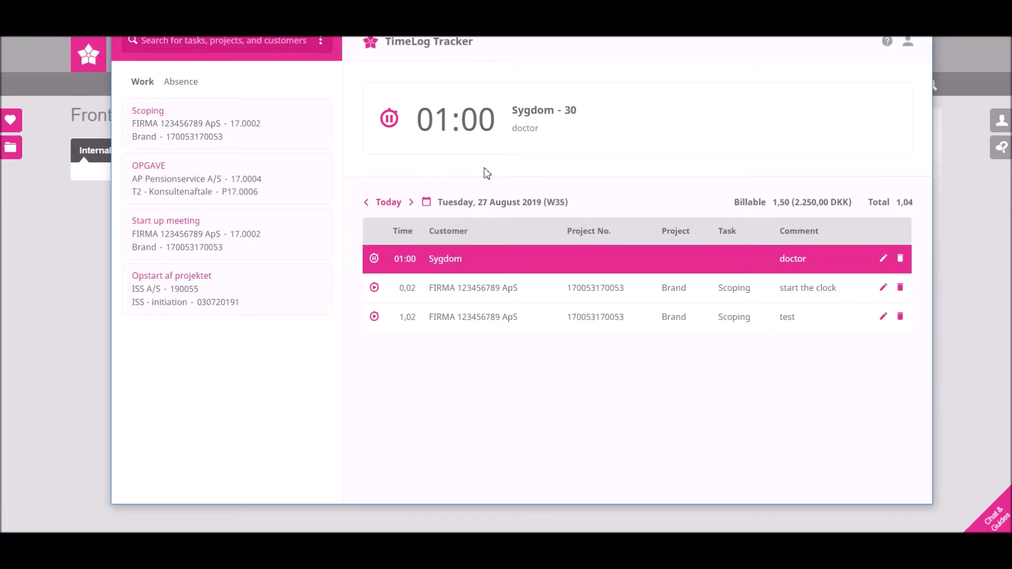
pyautogui.click(389, 119)
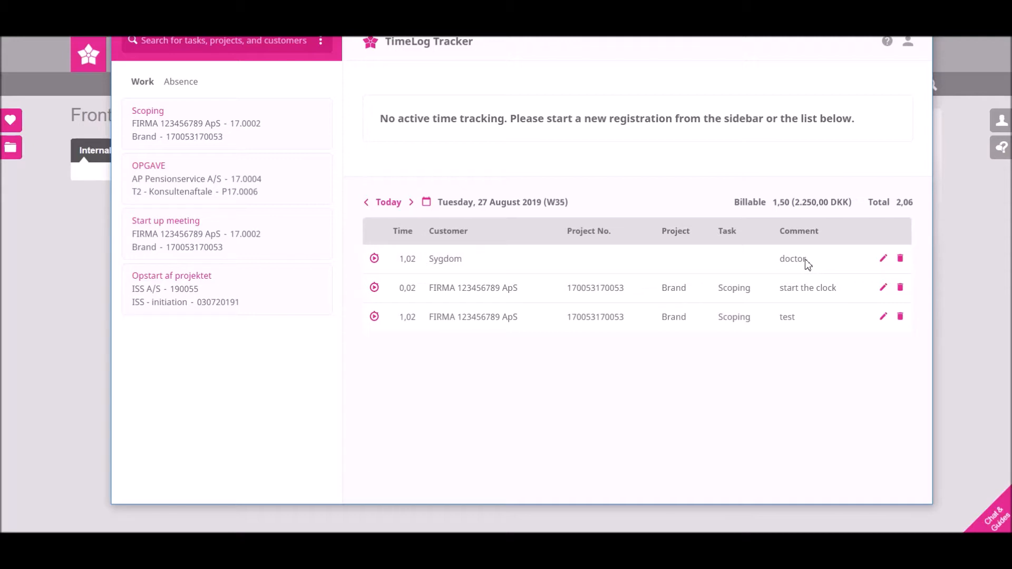
# Add a manual registration of 1 hour for the absence Sygdom with the comment "more sick" and save it without starting the timer.
pyautogui.click(176, 83)
pyautogui.moveTo(165, 153)
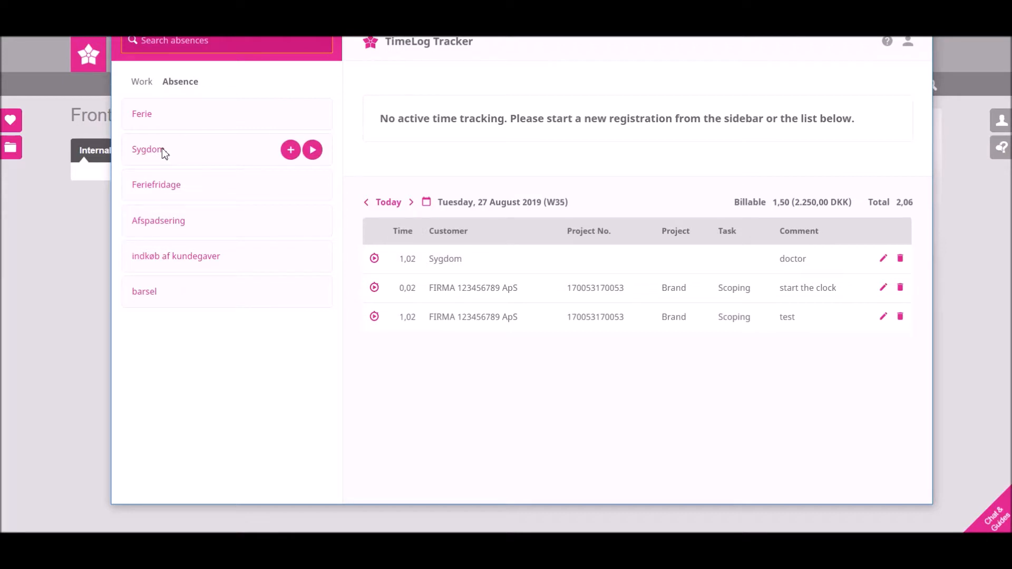
pyautogui.click(196, 157)
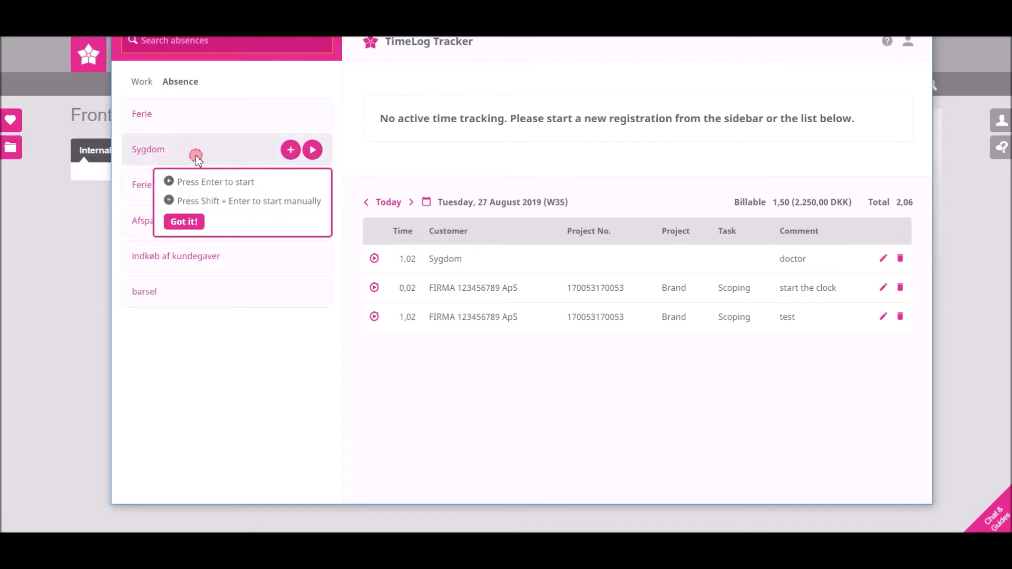
pyautogui.click(290, 150)
pyautogui.write('1')
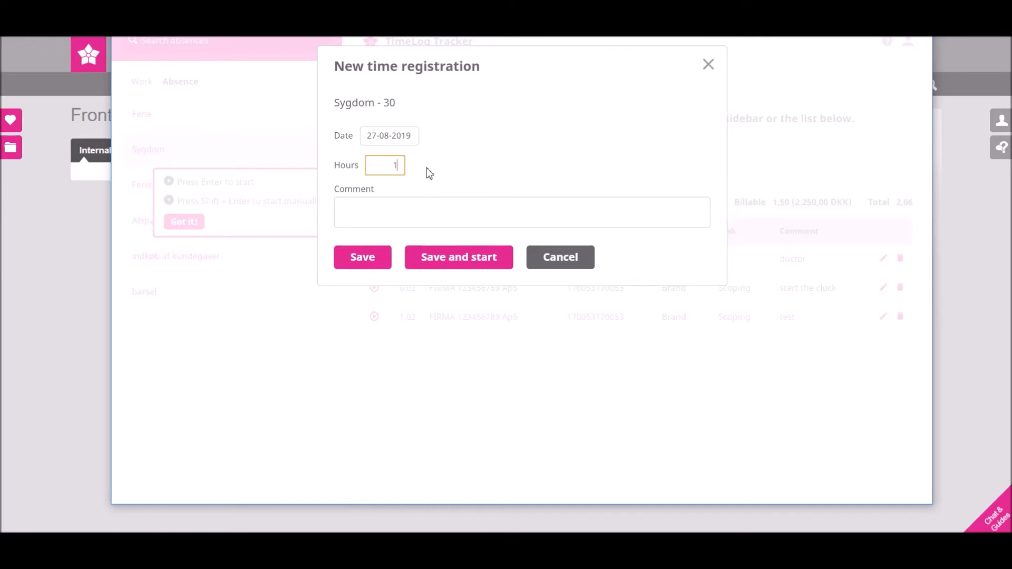
pyautogui.click(371, 210)
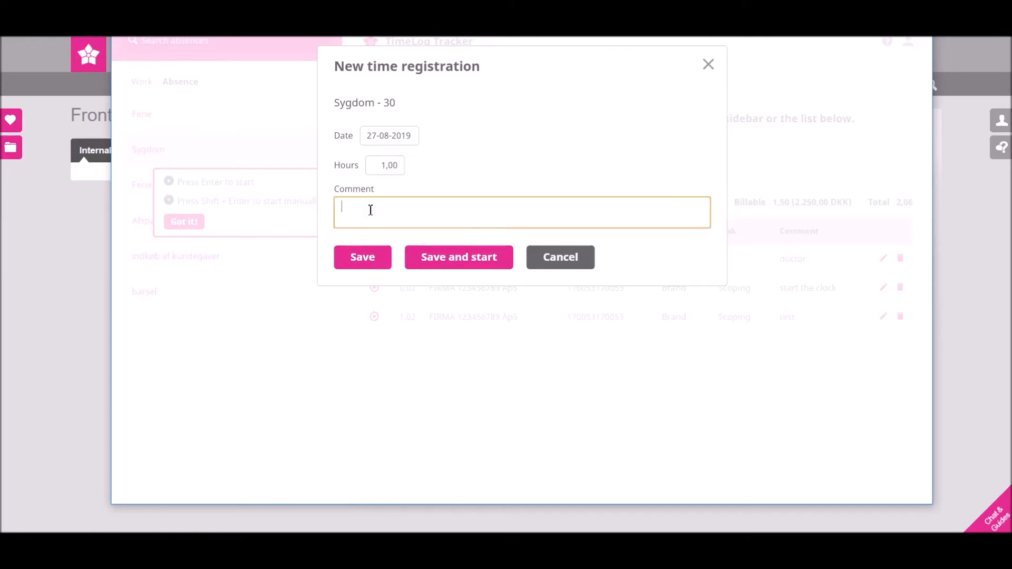
pyautogui.write('more sick')
pyautogui.click(363, 256)
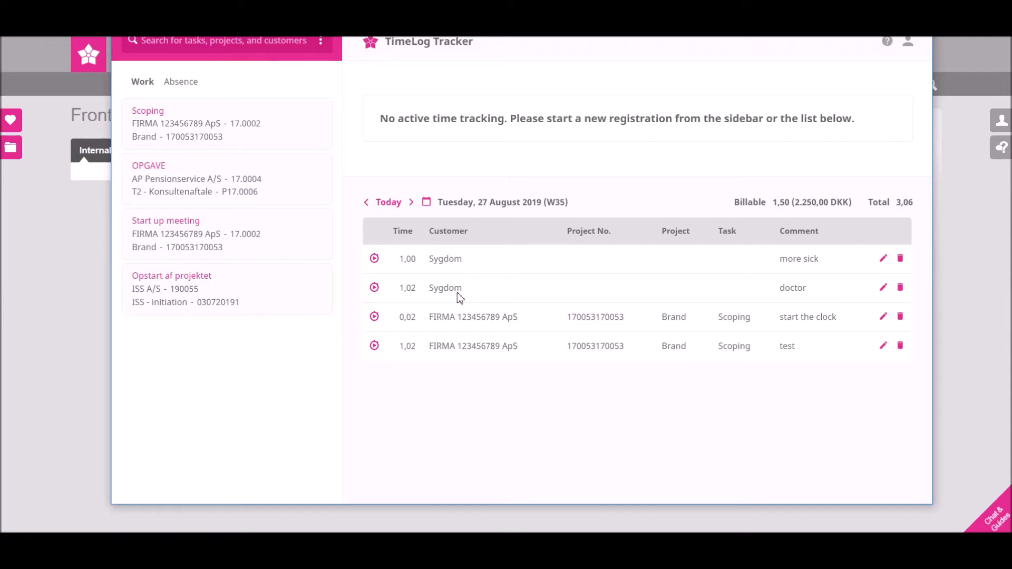
# Resume time tracking on the "test" registration, switch tracking to the "start the clock" registration and stop it.
pyautogui.click(374, 346)
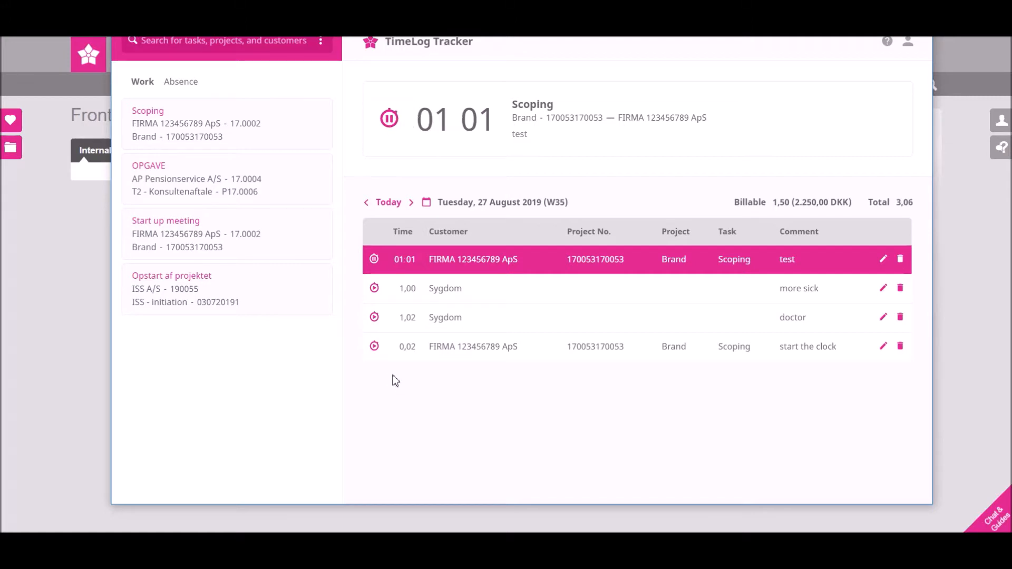
pyautogui.click(376, 350)
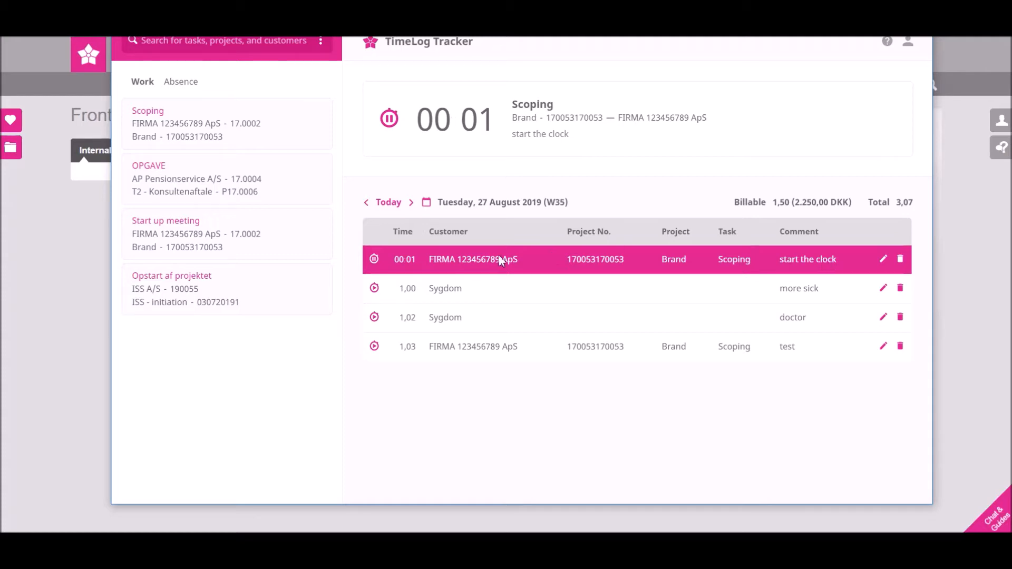
pyautogui.click(374, 259)
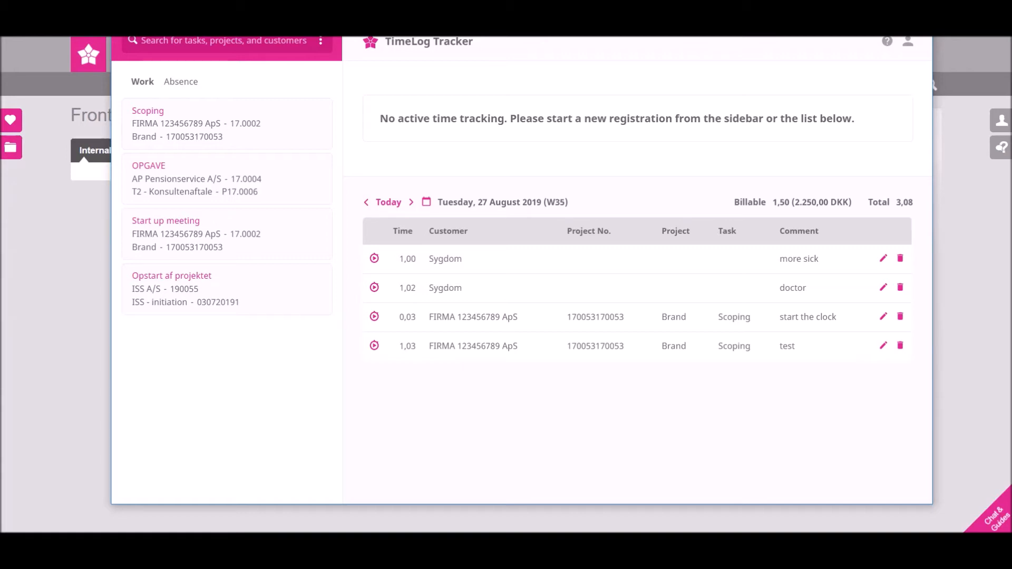
# Close the tracker and open the weekly timesheet in TimeLog to check Tuesday's Scoping and Sygdom hours.
pyautogui.moveTo(606, 39); pyautogui.dragTo(608, 43)
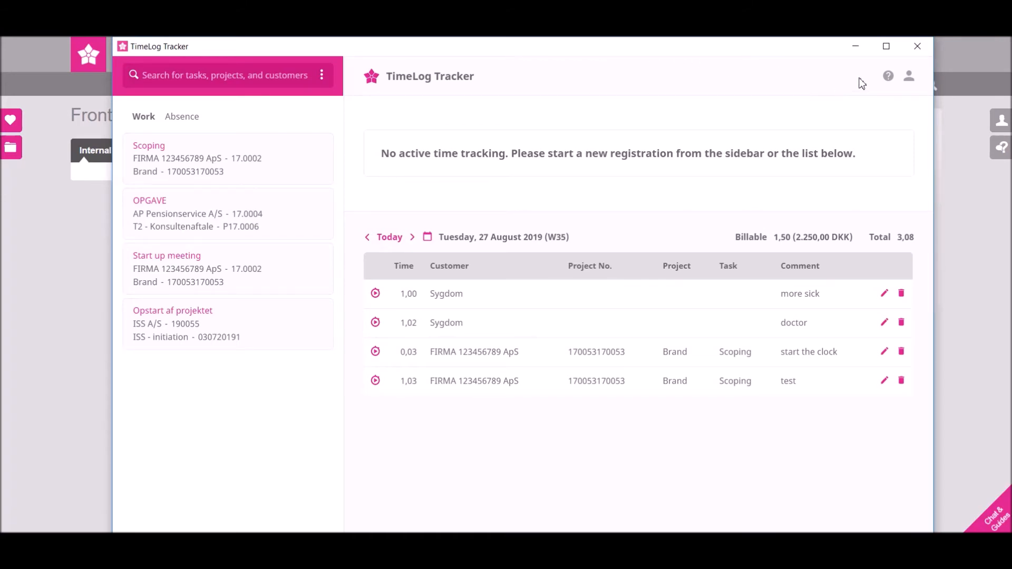
pyautogui.click(921, 49)
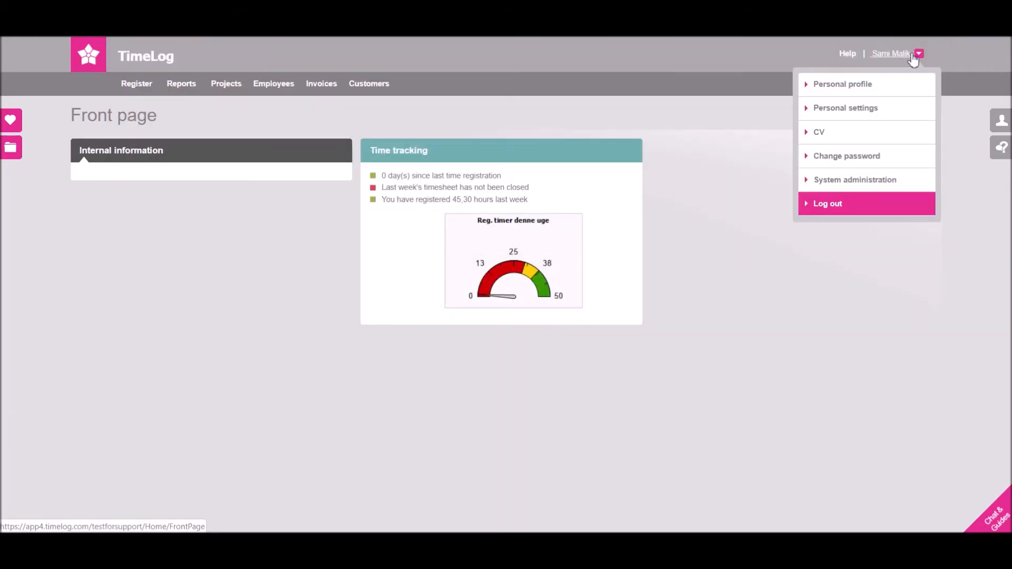
pyautogui.moveTo(136, 83)
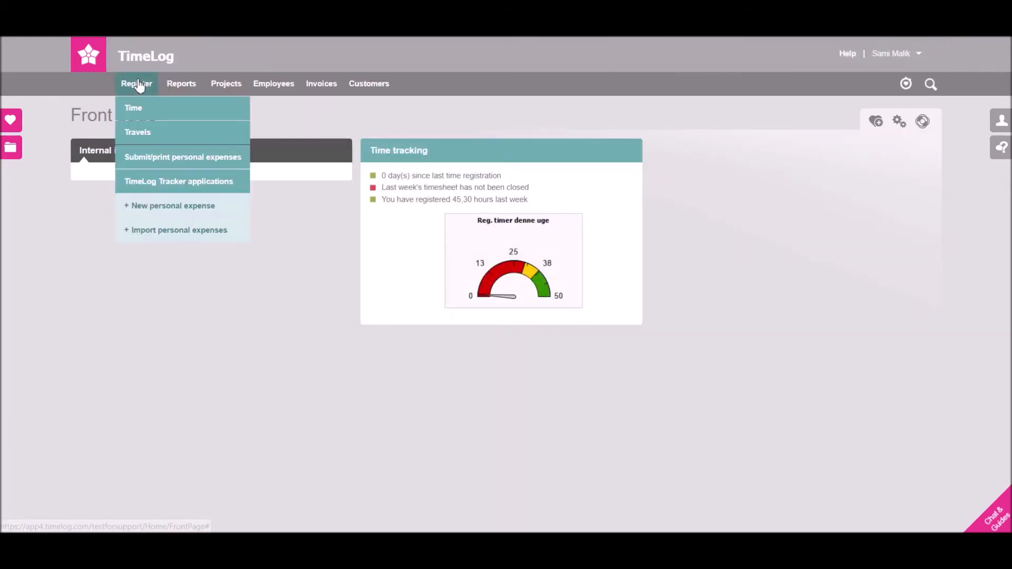
pyautogui.click(138, 108)
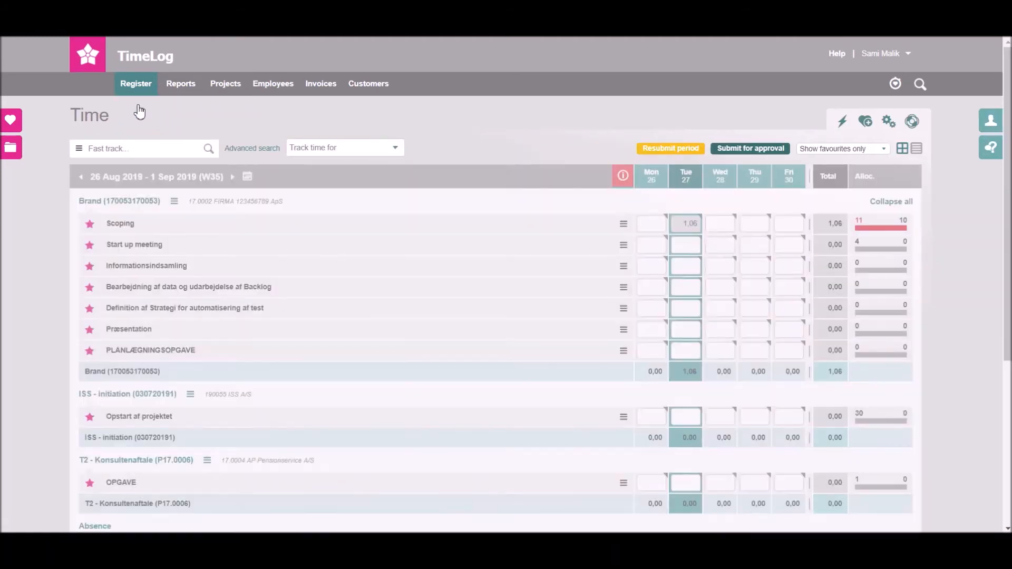
pyautogui.scroll(-3, 504, 391)
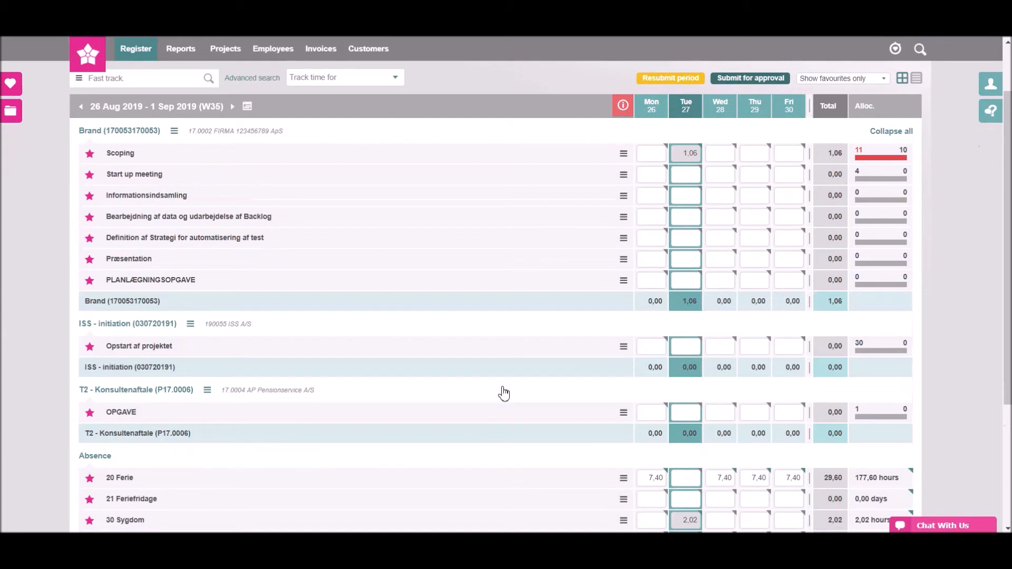
pyautogui.scroll(-2, 504, 393)
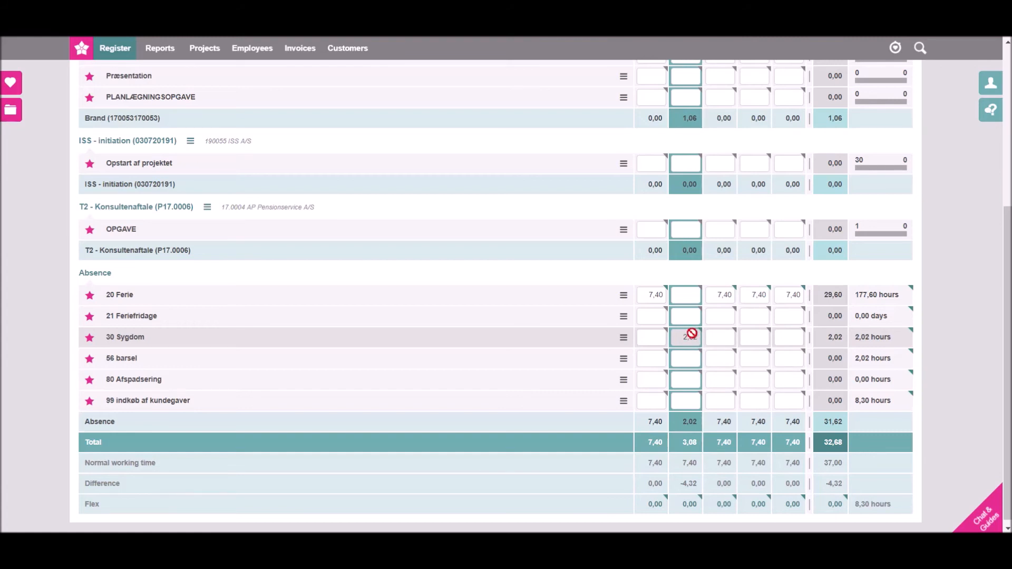
pyautogui.moveTo(691, 333)
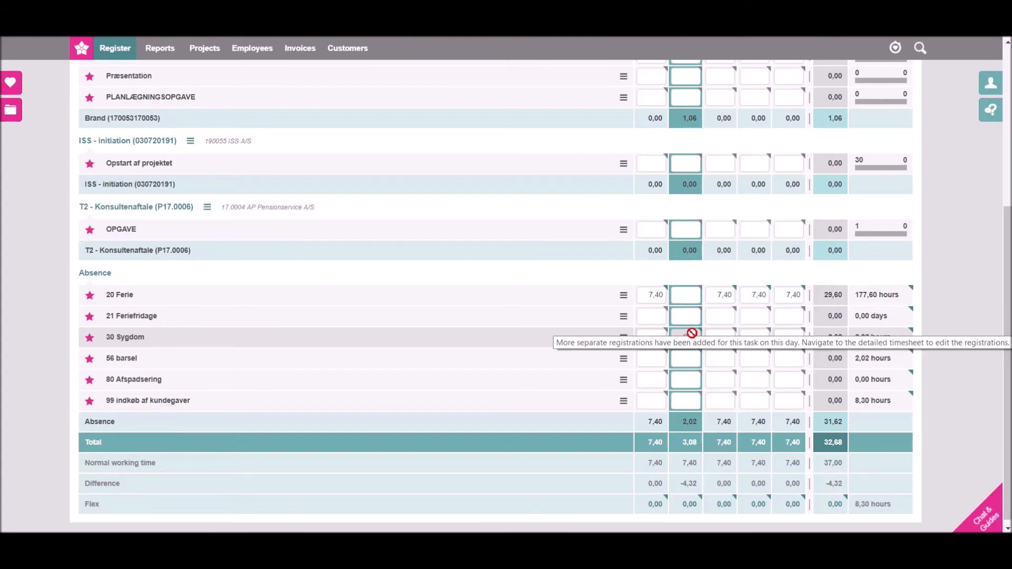
# Switch to the detailed timesheet and examine the individual registrations for Tuesday 27-08-2019.
pyautogui.scroll(5, 691, 333)
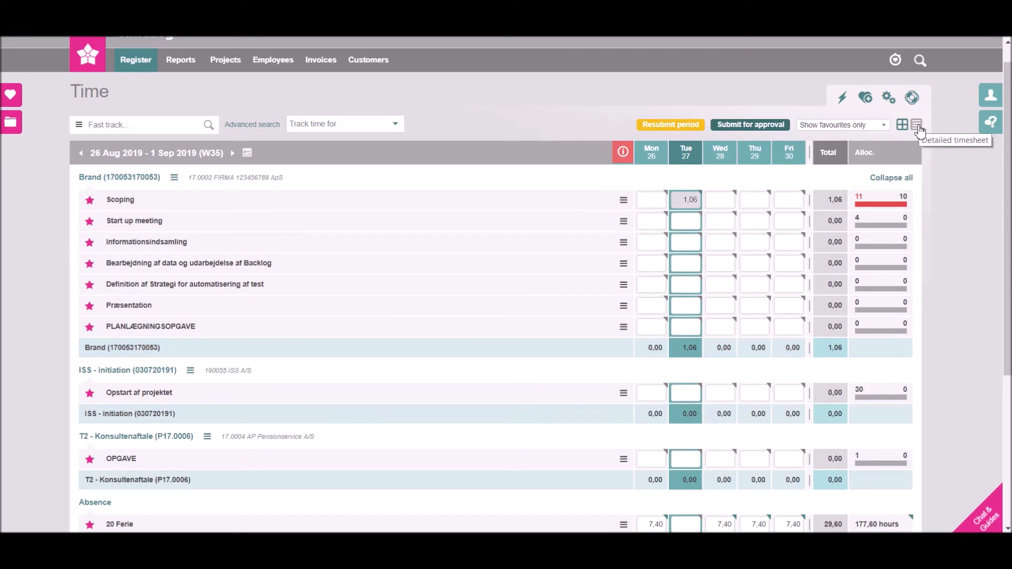
pyautogui.click(917, 129)
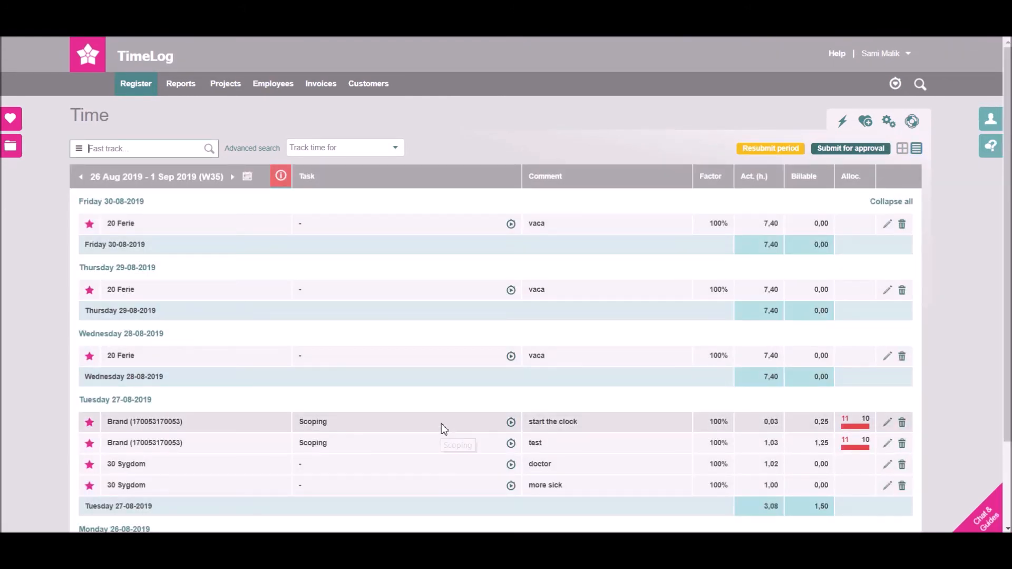
pyautogui.scroll(-3, 441, 429)
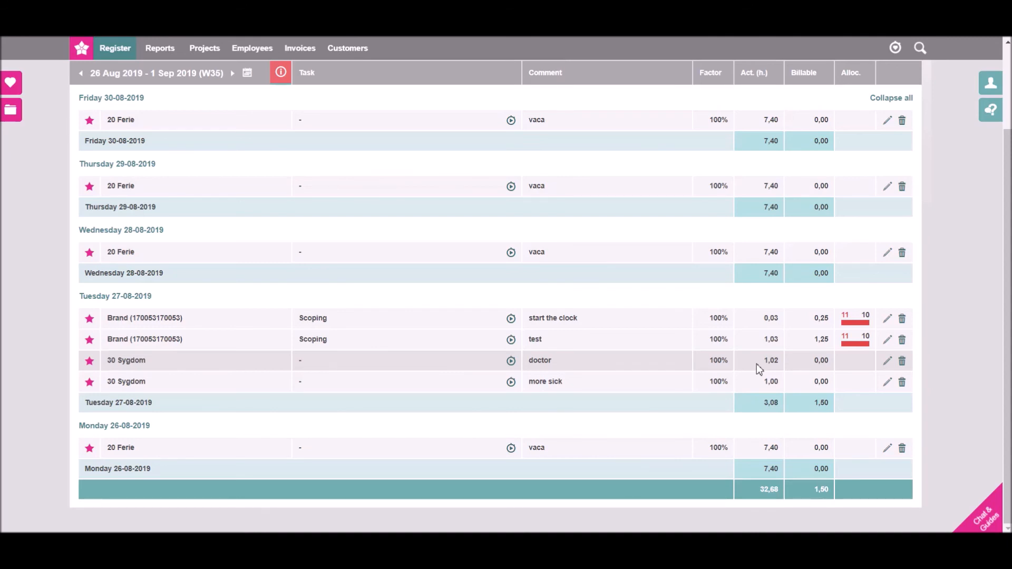
pyautogui.scroll(2, 759, 369)
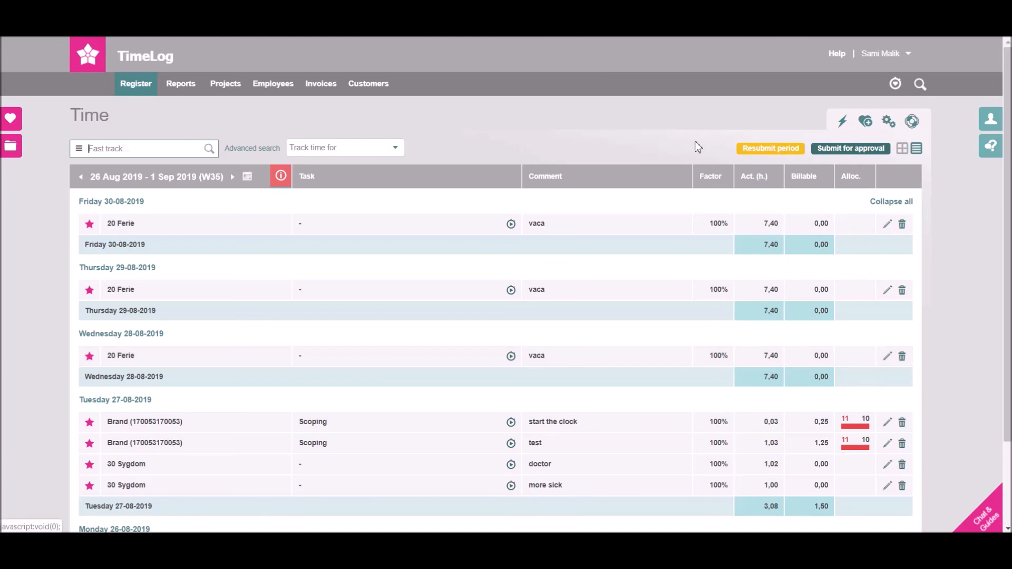
# Switch the timesheet back to the weekly view and return to the TimeLog front page.
pyautogui.click(903, 152)
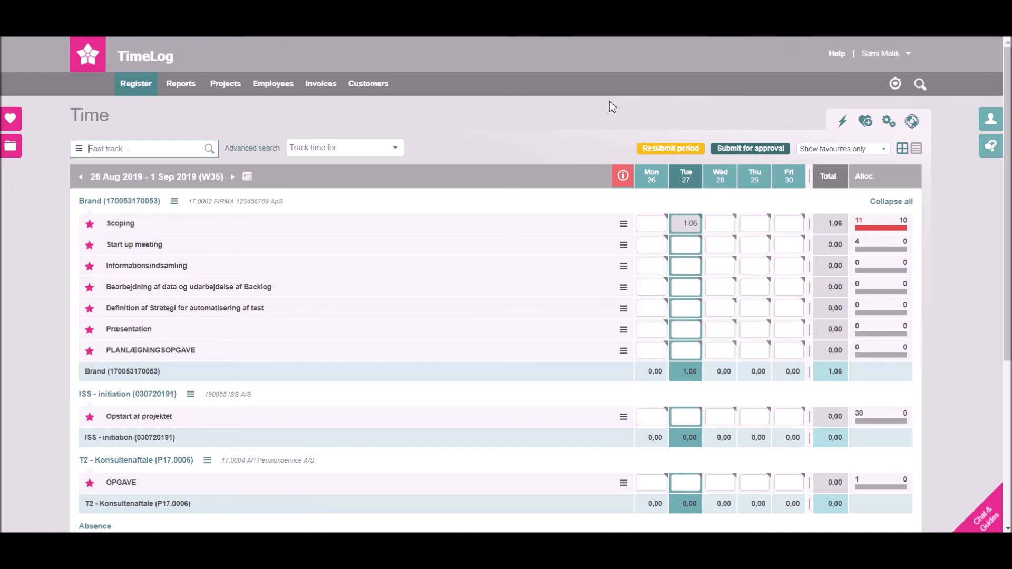
pyautogui.click(137, 64)
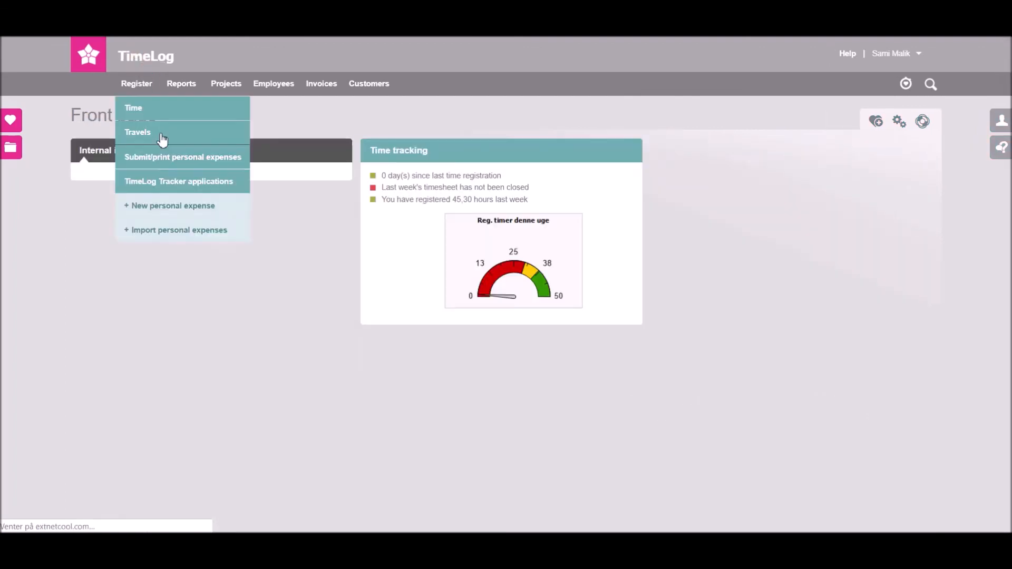